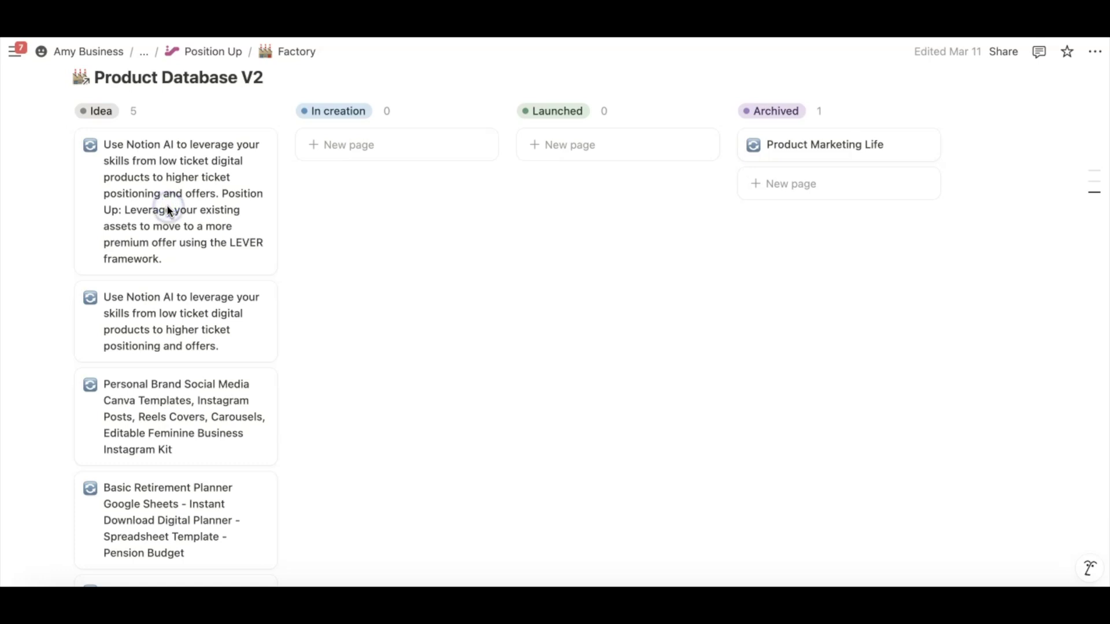
Step: Open the Idea card about positioning up with the LEVER framework as a full page, showing its properties
left_click(103, 176)
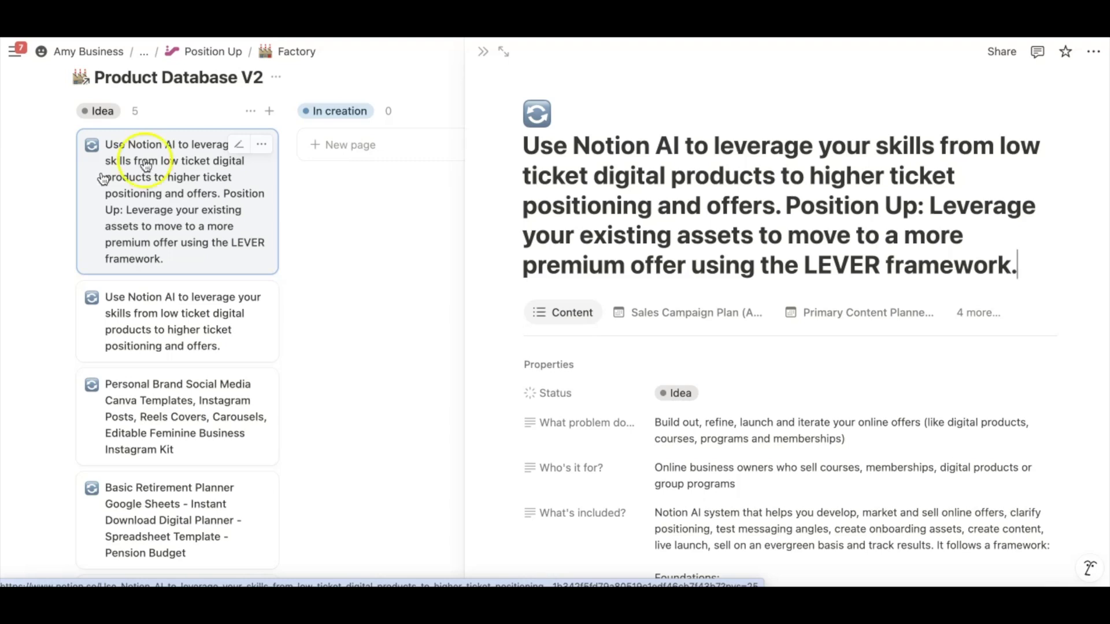
left_click(504, 53)
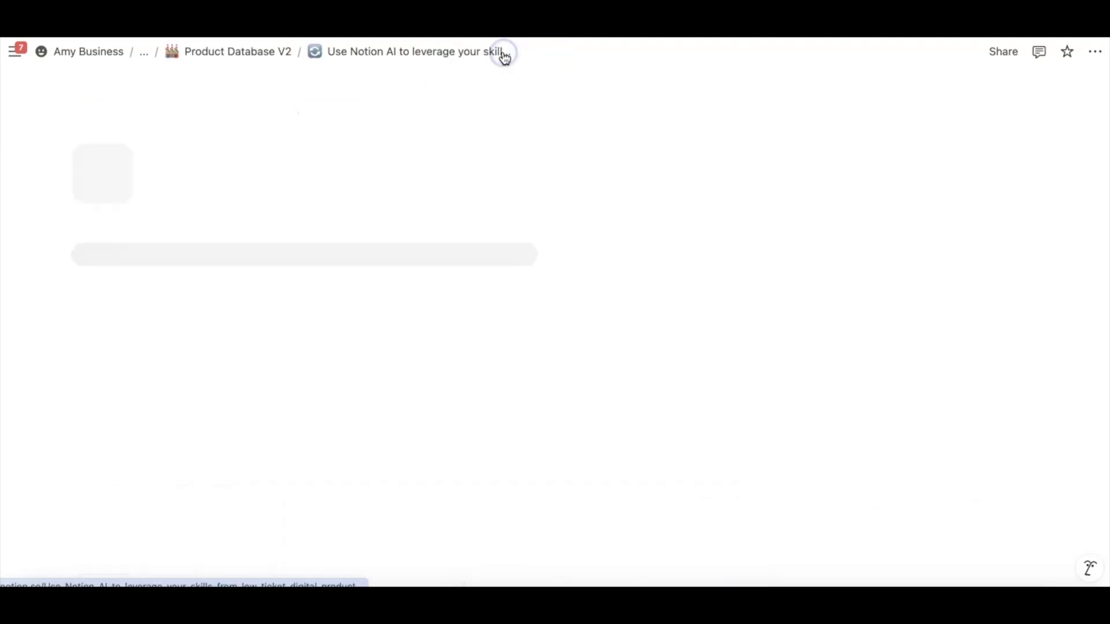
scroll(464, 220, "down", 2)
scroll(464, 220, "down", 5)
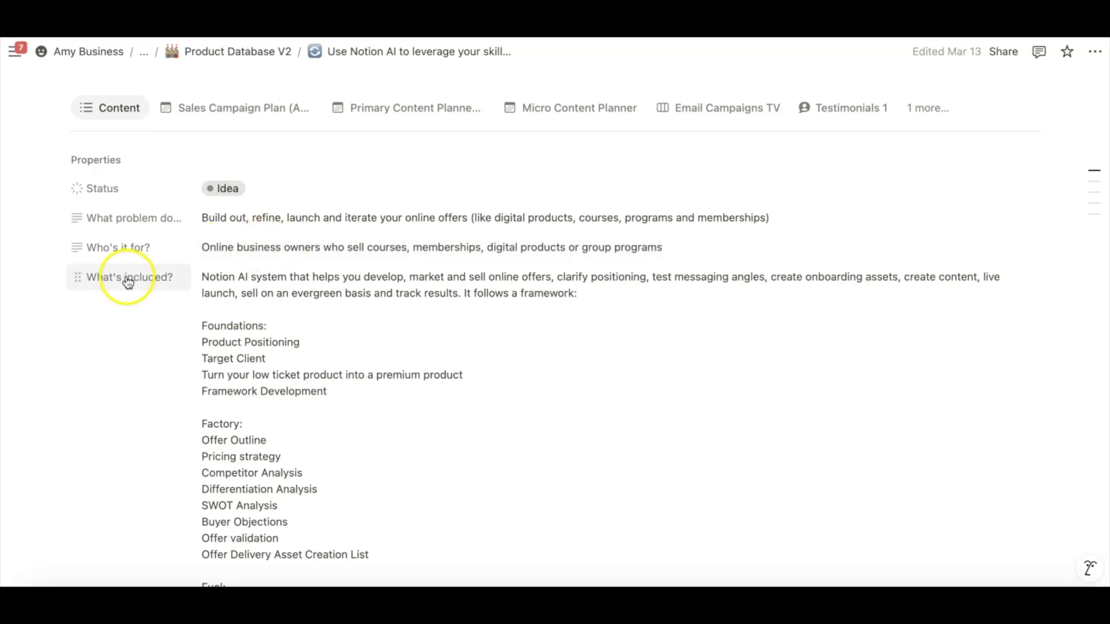
Step: Examine the offer's properties: what problem it solves, who it is for, and what is included
scroll(248, 317, "down", 8)
scroll(248, 318, "up", 5)
scroll(247, 316, "up", 4)
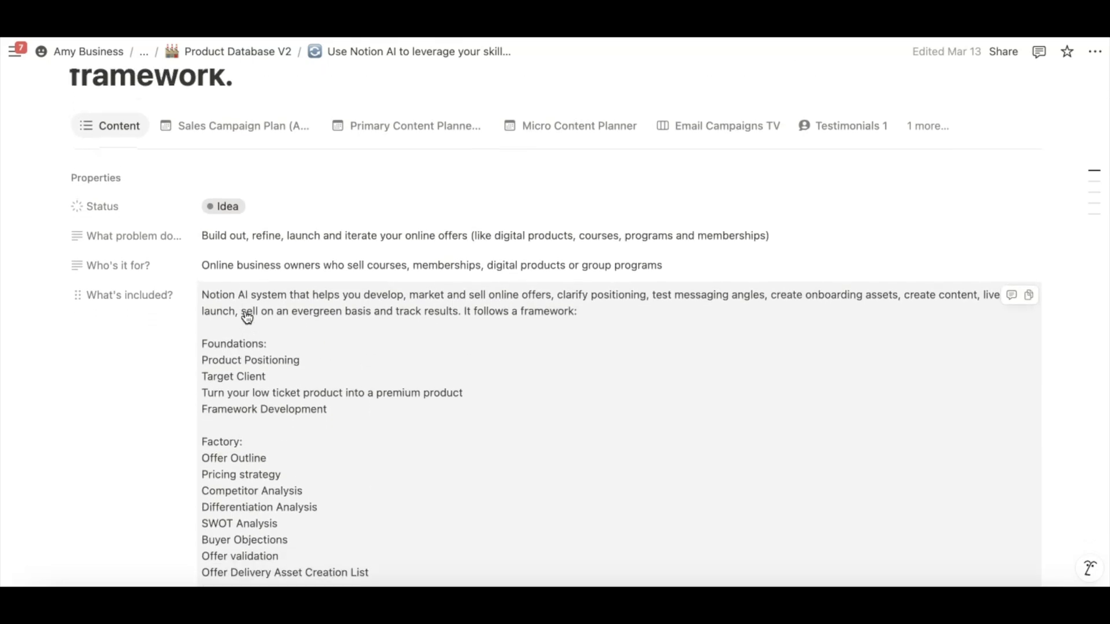
scroll(364, 424, "up", 1)
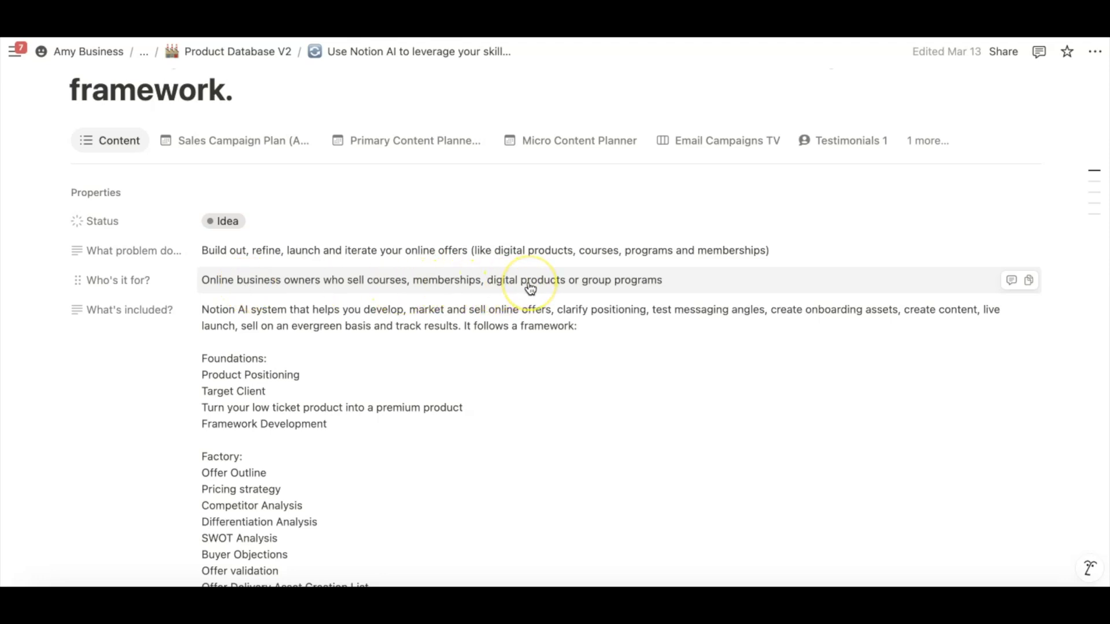
scroll(576, 331, "down", 1)
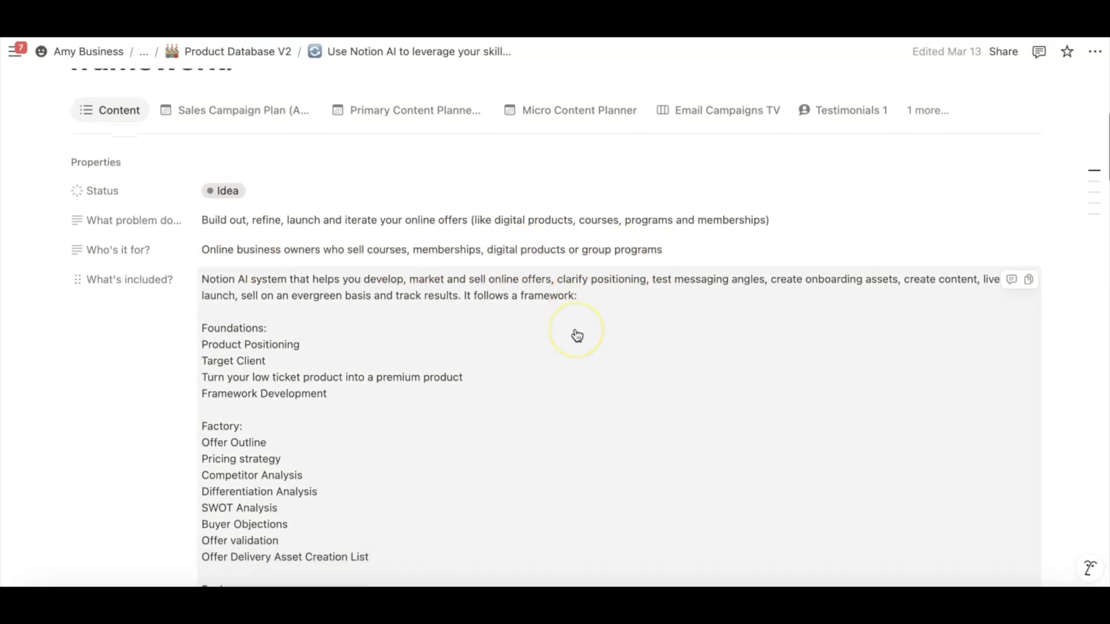
scroll(584, 426, "down", 10)
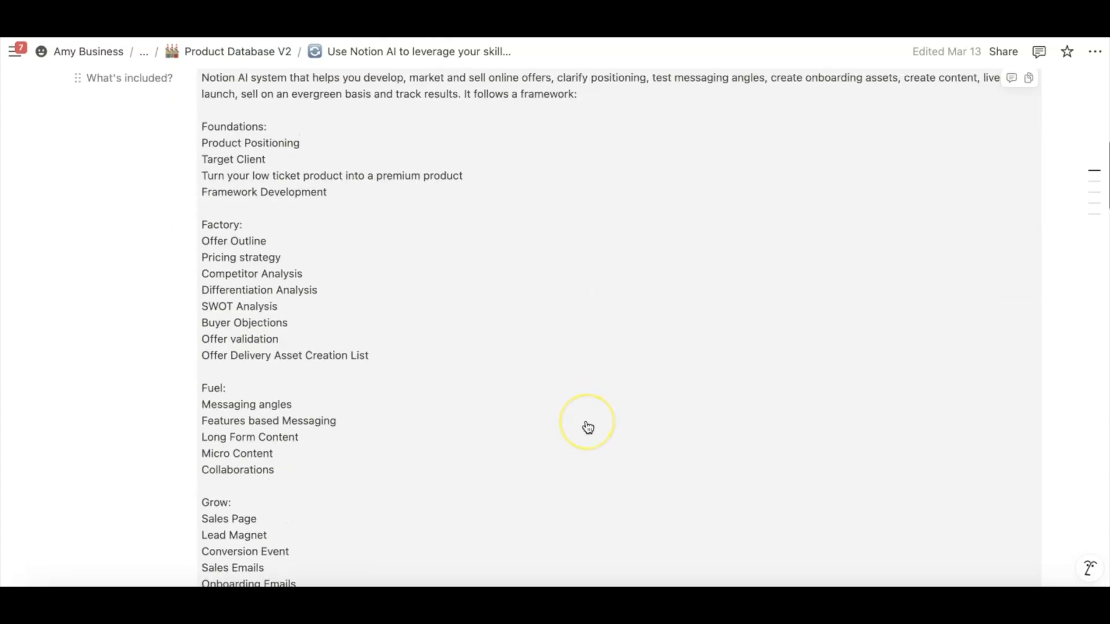
scroll(588, 426, "up", 2)
scroll(588, 426, "up", 2)
Step: Under Position and Structure the Offer, collapse Product Positioning and expand Target Client with its Target Client Clarity section
scroll(588, 426, "down", 15)
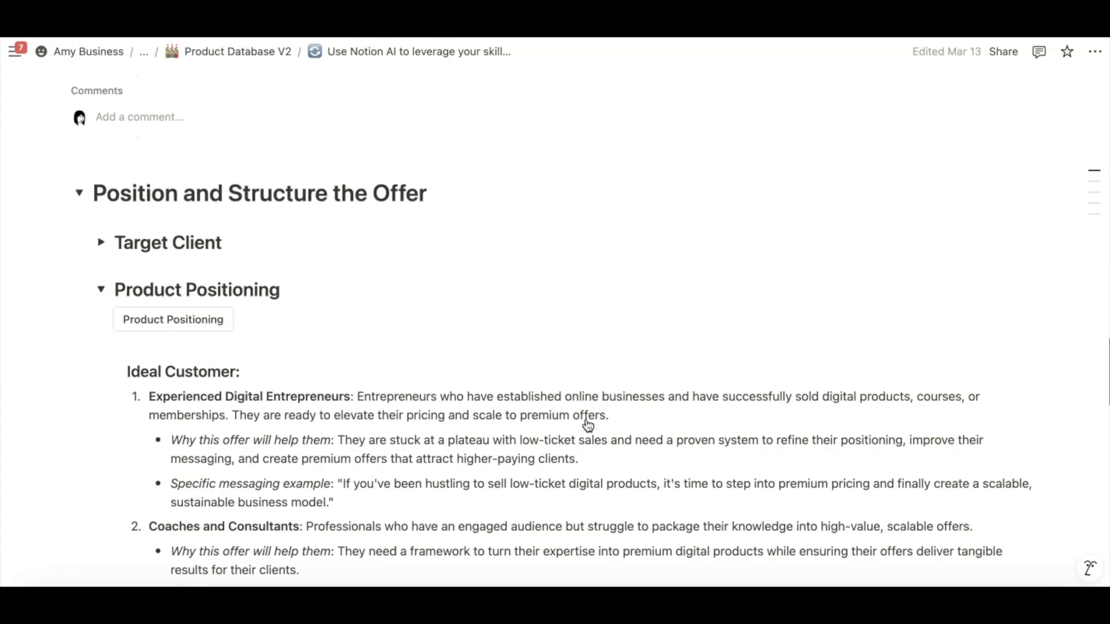
scroll(588, 426, "up", 2)
scroll(588, 426, "down", 1)
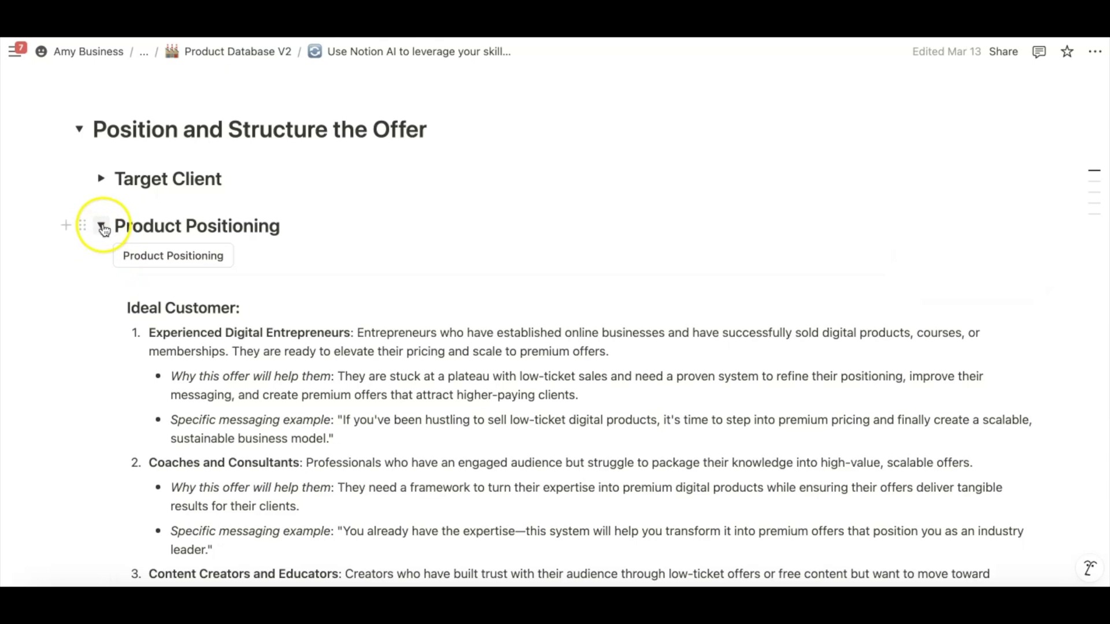
left_click(101, 226)
left_click(99, 180)
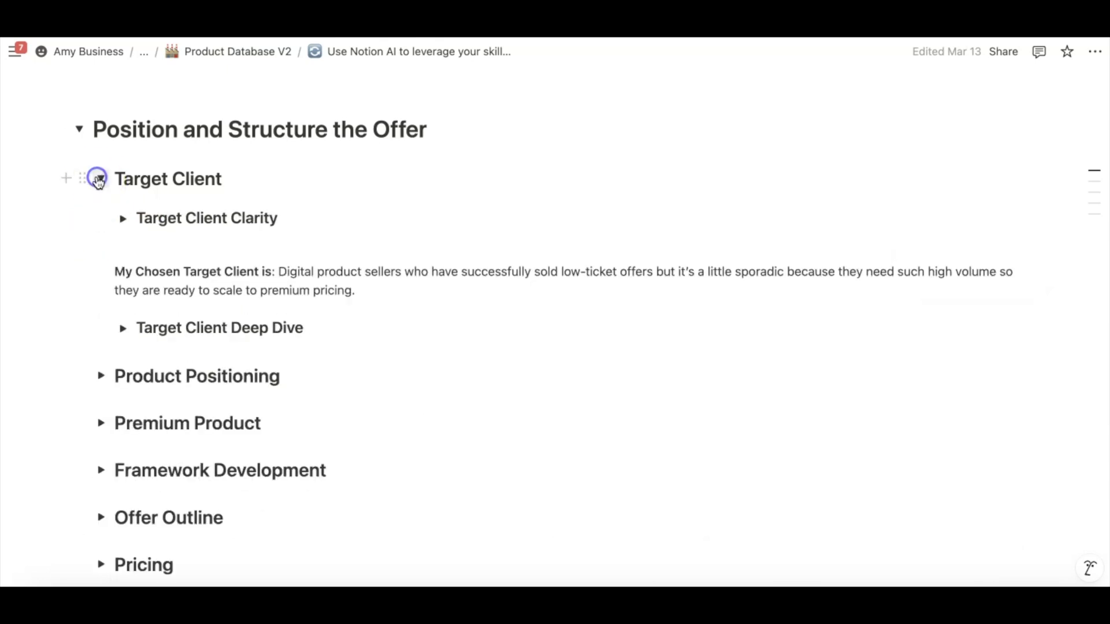
left_click(122, 218)
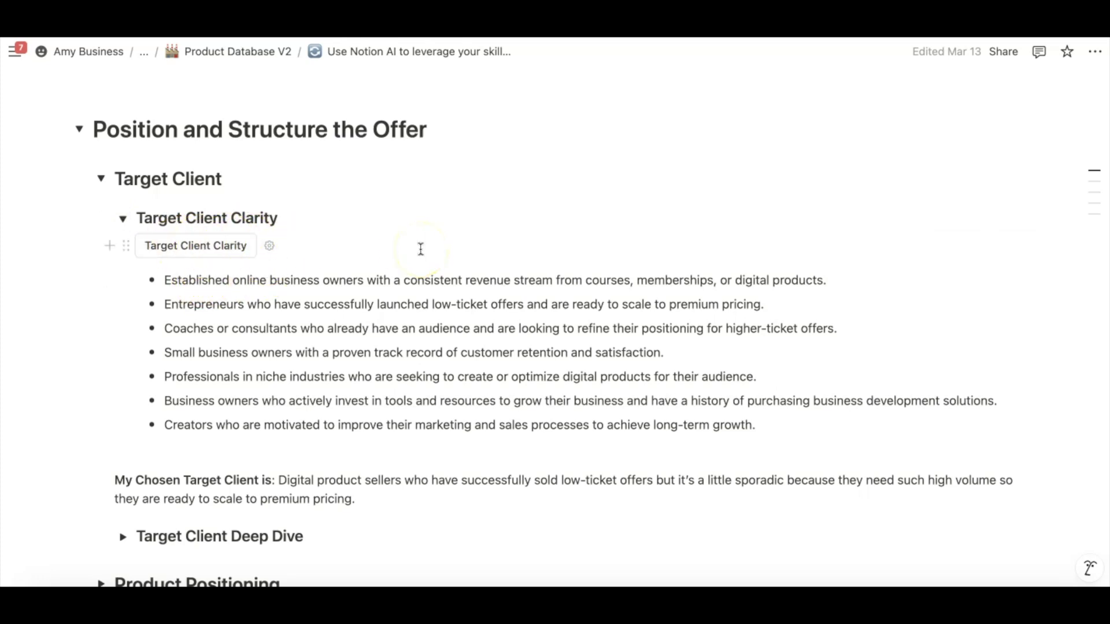
Step: Review the Target Client Clarity list and the chosen target client statement, and collapse Target Client Clarity
scroll(420, 249, "down", 3)
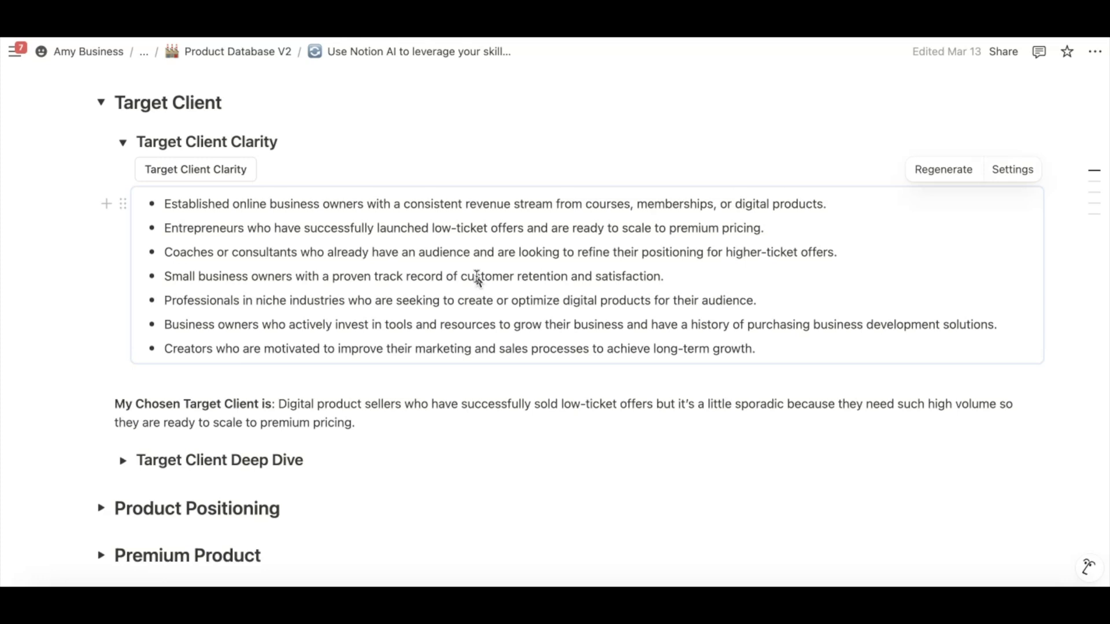
scroll(478, 277, "down", 3)
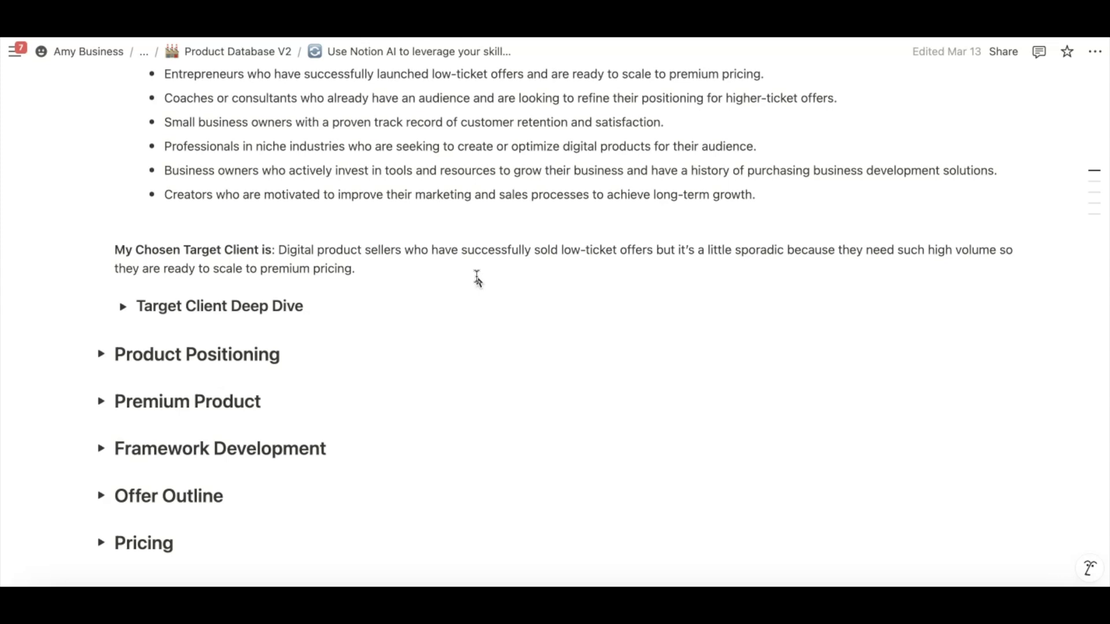
scroll(477, 279, "up", 3)
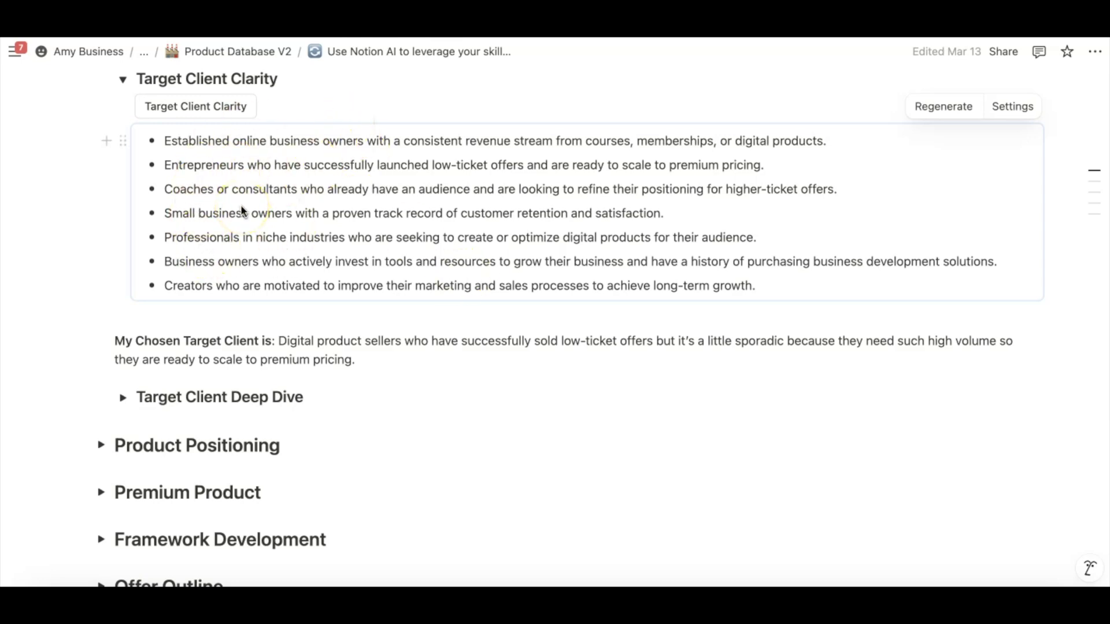
scroll(317, 293, "down", 1)
scroll(325, 310, "up", 3)
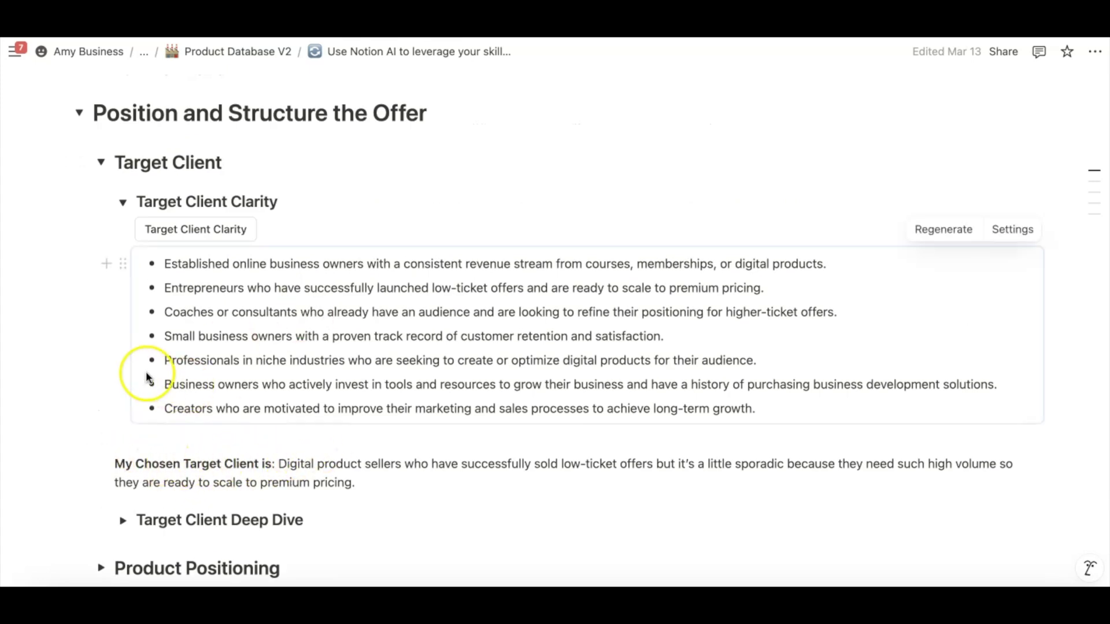
left_click(121, 202)
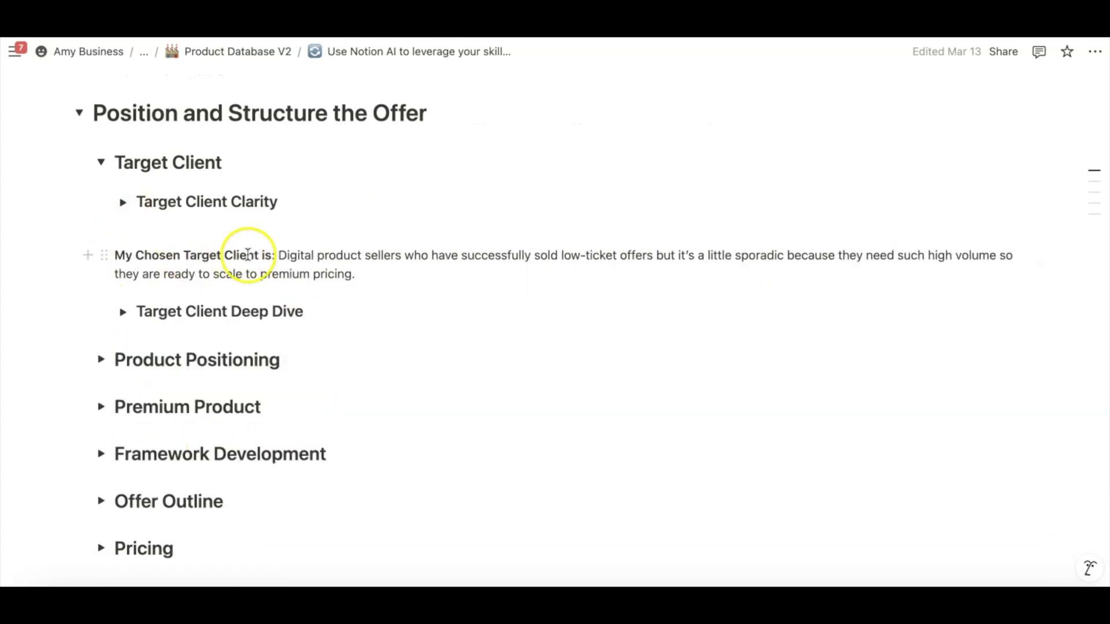
Step: Expand Target Client Deep Dive and read through the client's profile, pains, desires, background and how to speak to them
left_click(124, 312)
scroll(240, 338, "down", 2)
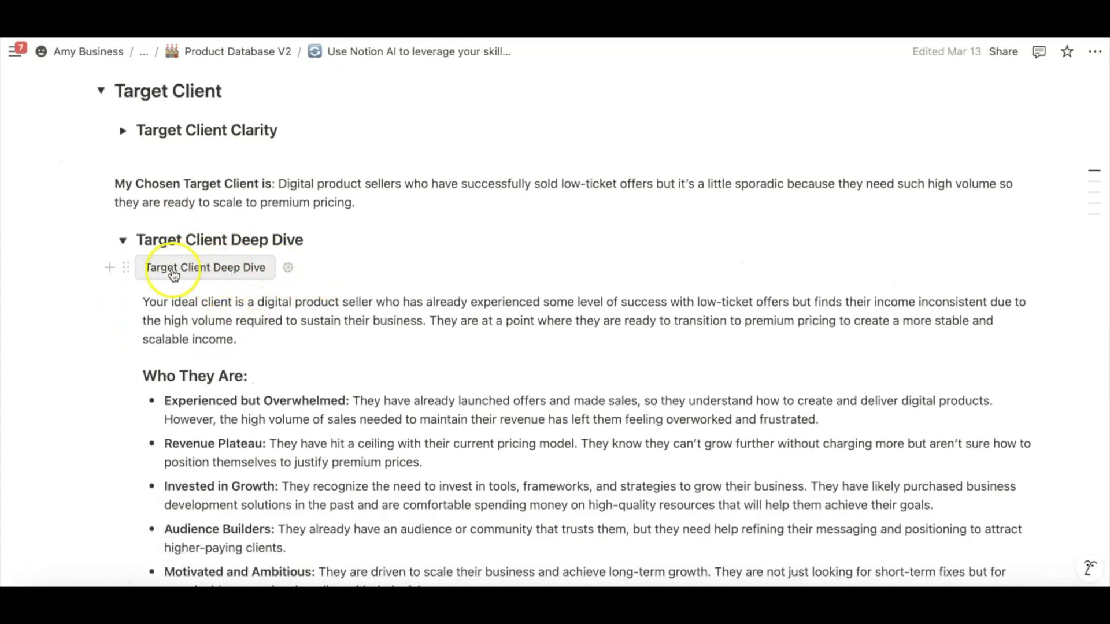
scroll(406, 210, "down", 3)
scroll(406, 210, "down", 1)
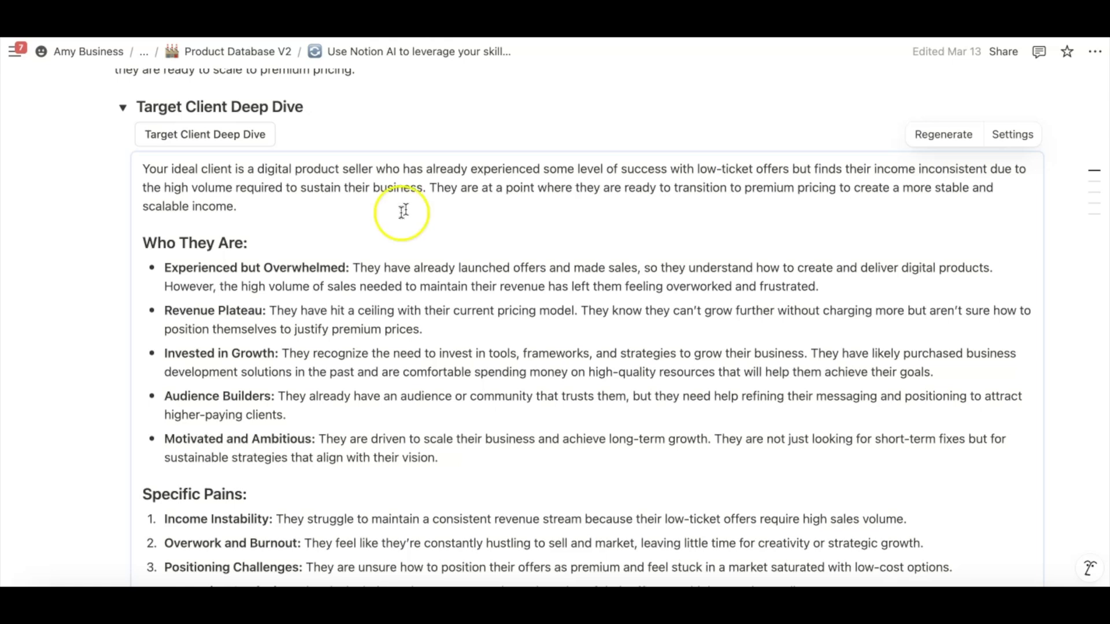
scroll(376, 266, "down", 1)
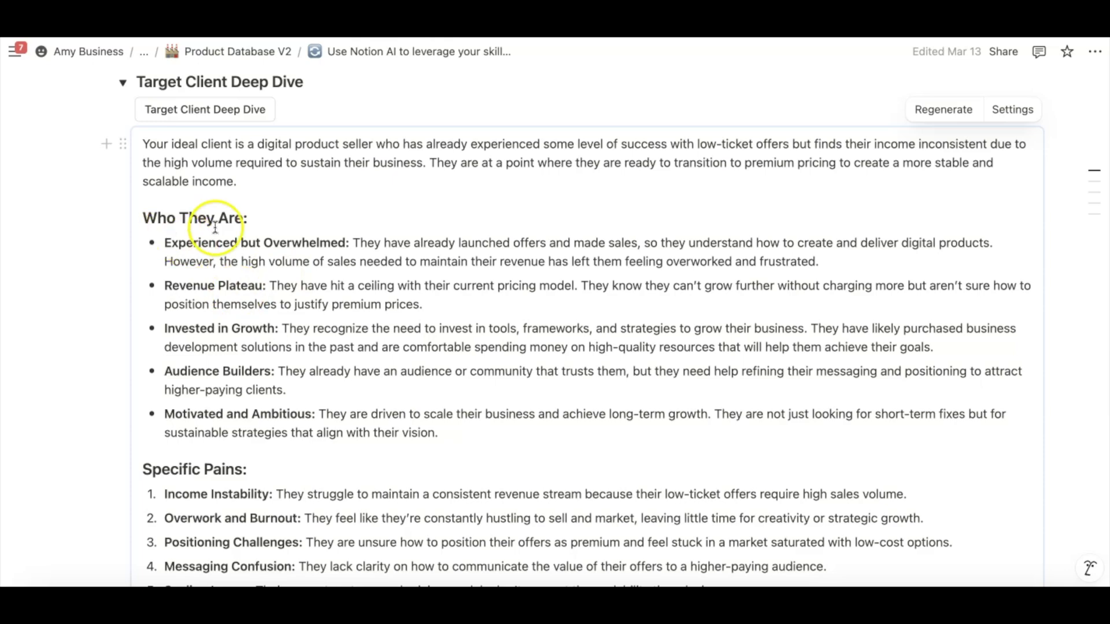
scroll(215, 228, "down", 5)
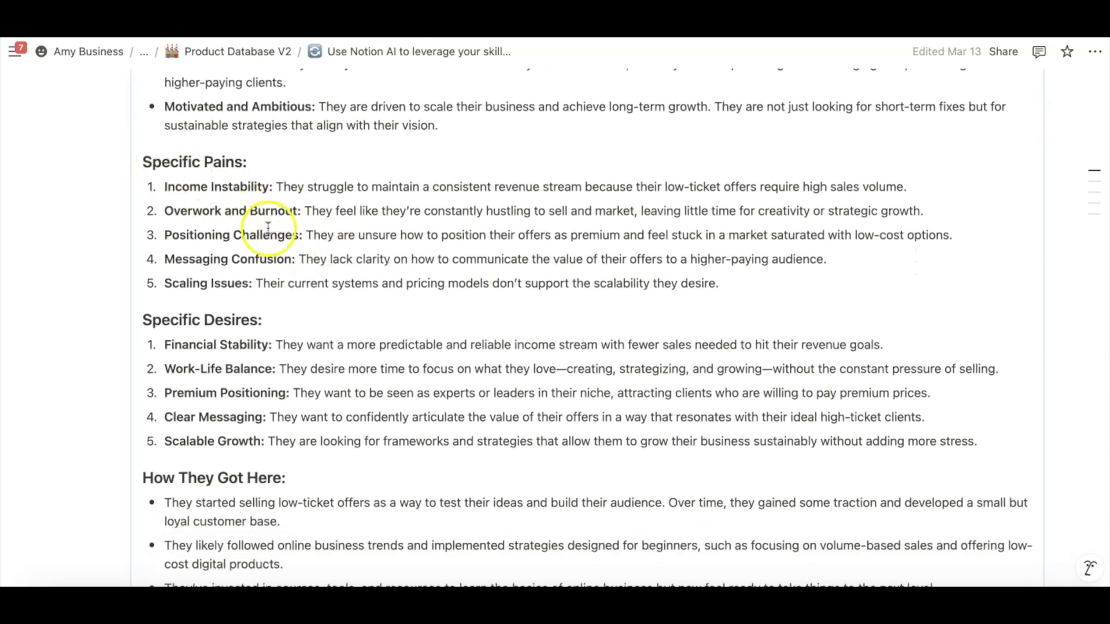
scroll(290, 322, "down", 4)
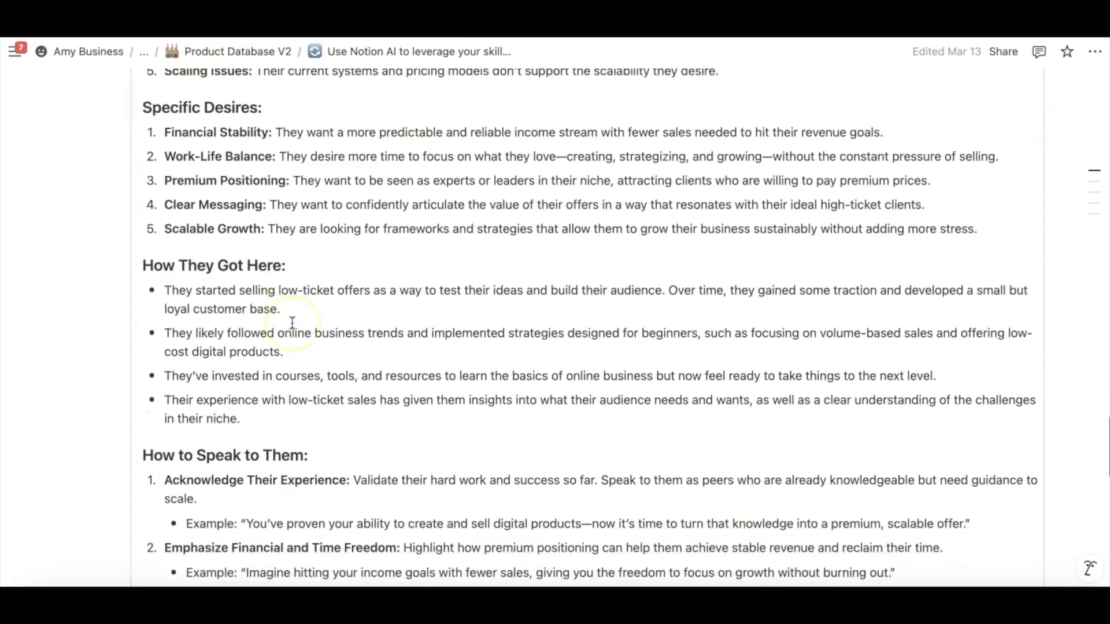
scroll(292, 322, "down", 1)
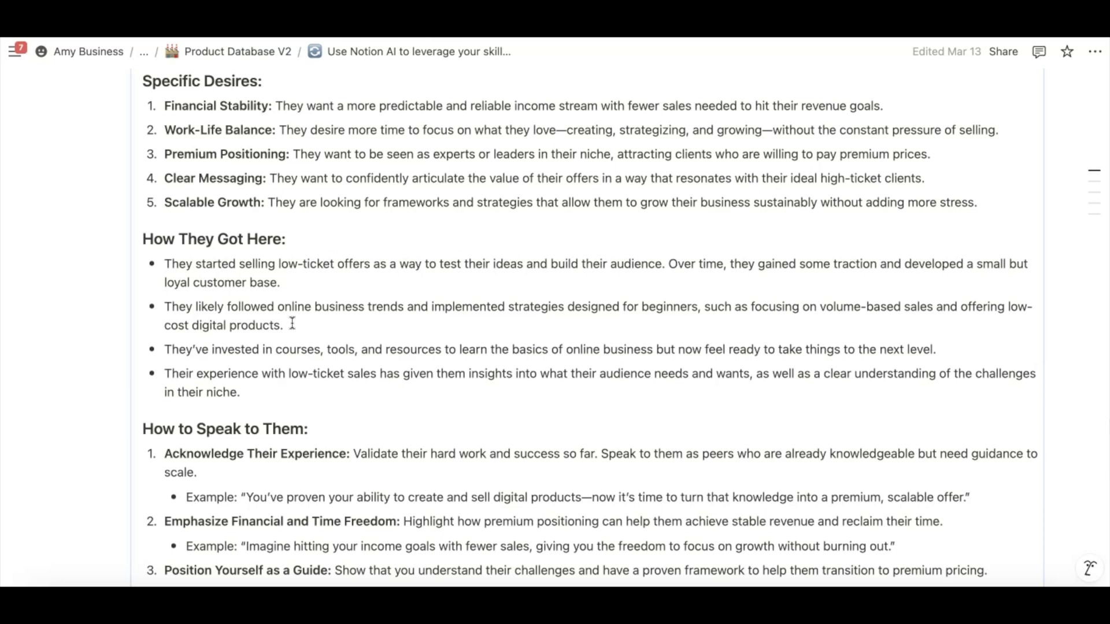
scroll(367, 389, "down", 6)
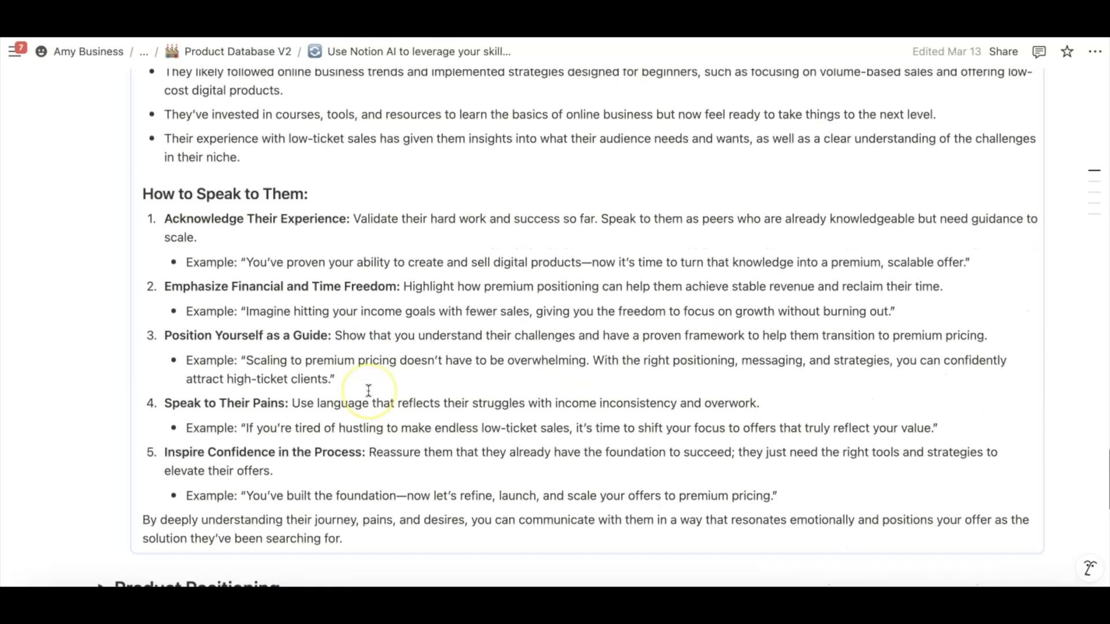
scroll(368, 391, "up", 15)
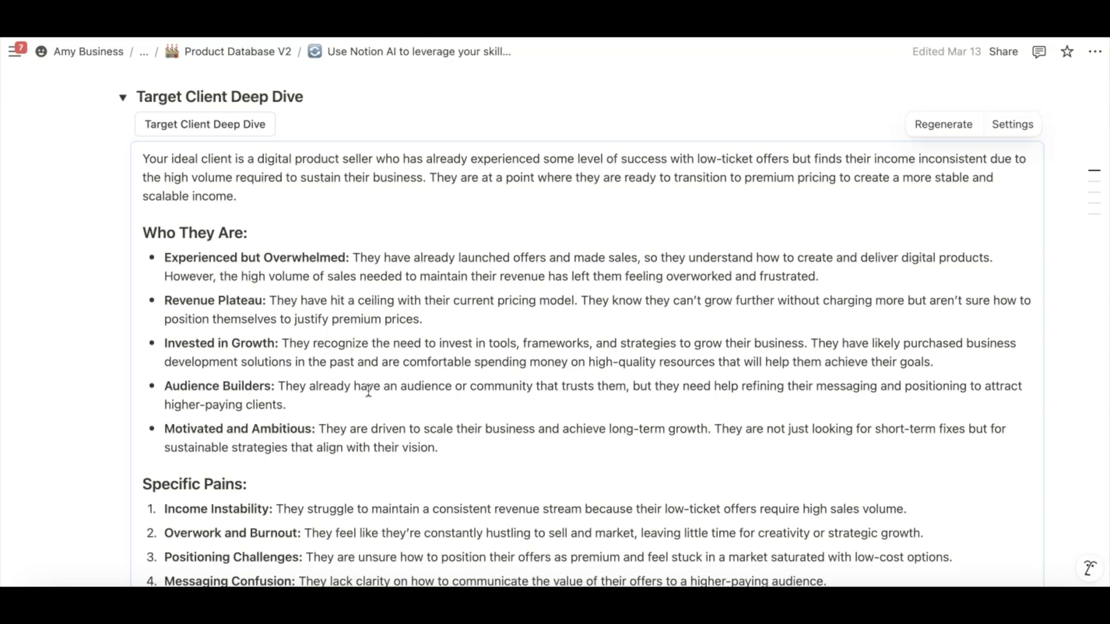
Step: Collapse Target Client Deep Dive, Target Client and the enclosing Position and Structure the Offer section
left_click(124, 99)
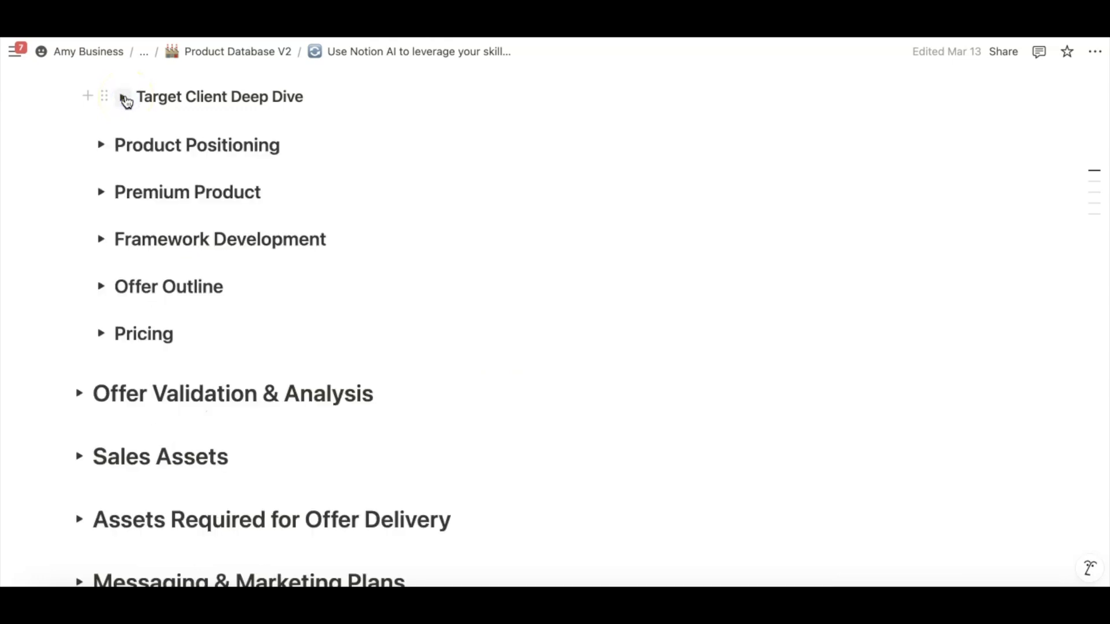
left_click(124, 98)
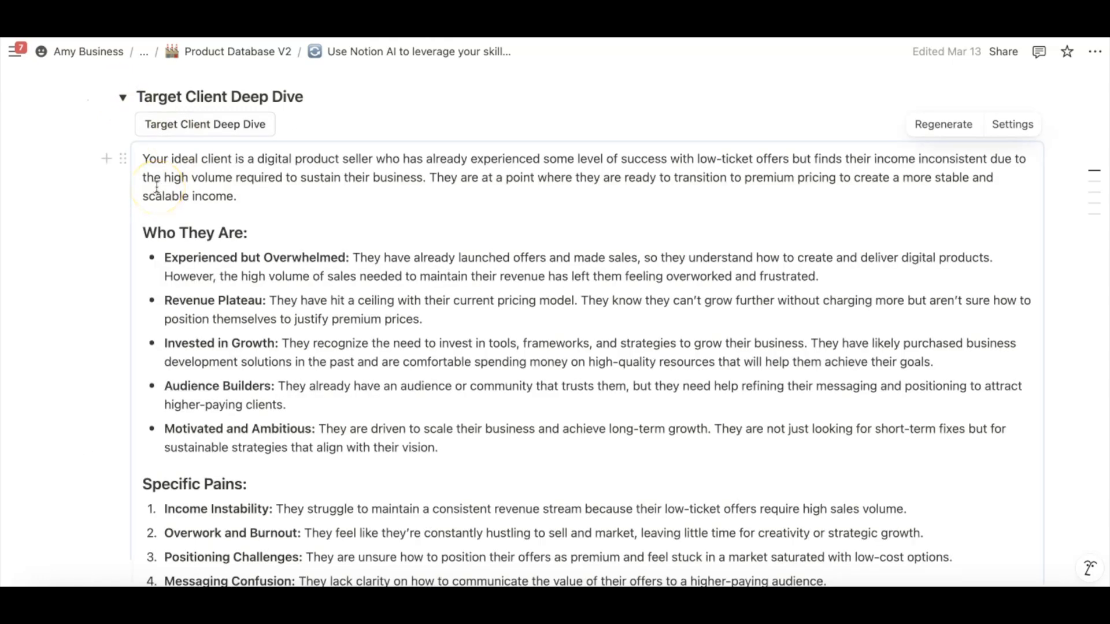
left_click(124, 100)
scroll(125, 98, "up", 4)
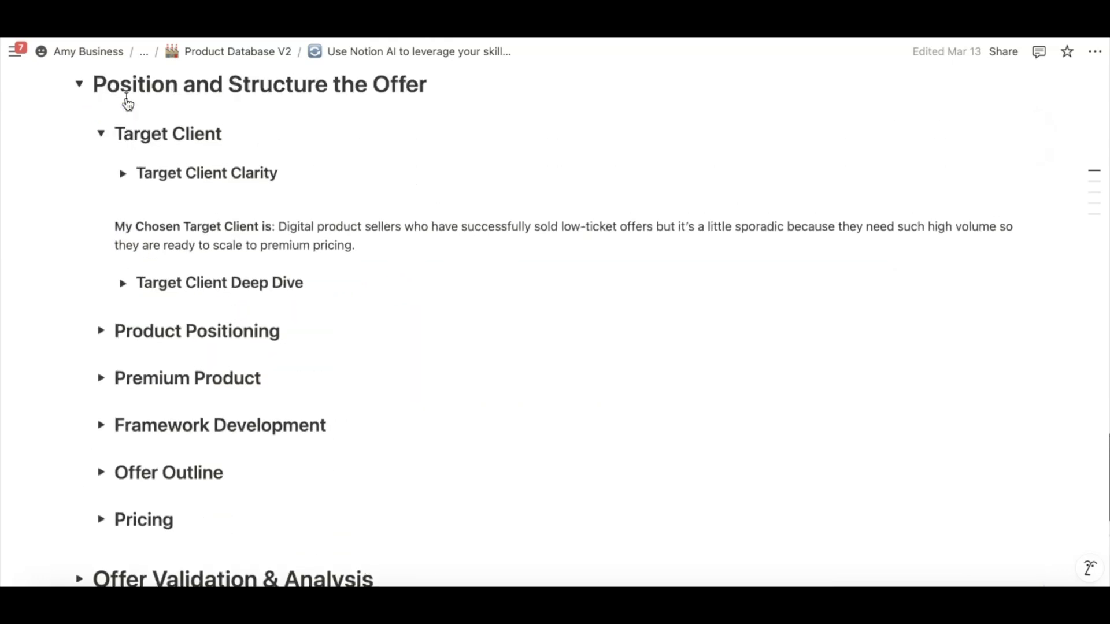
left_click(97, 151)
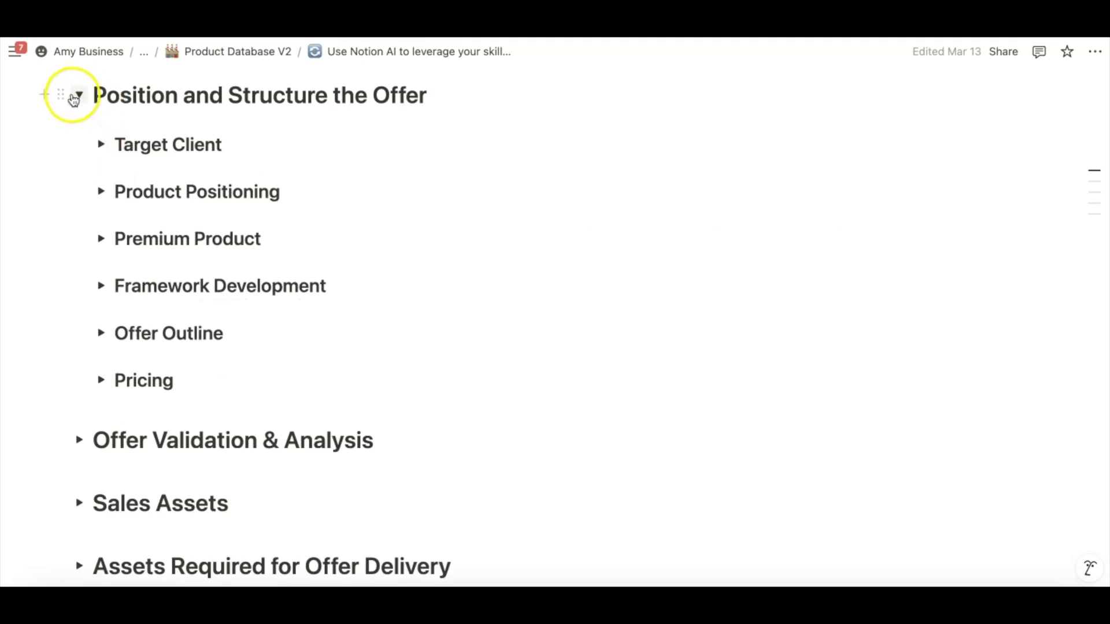
left_click(80, 93)
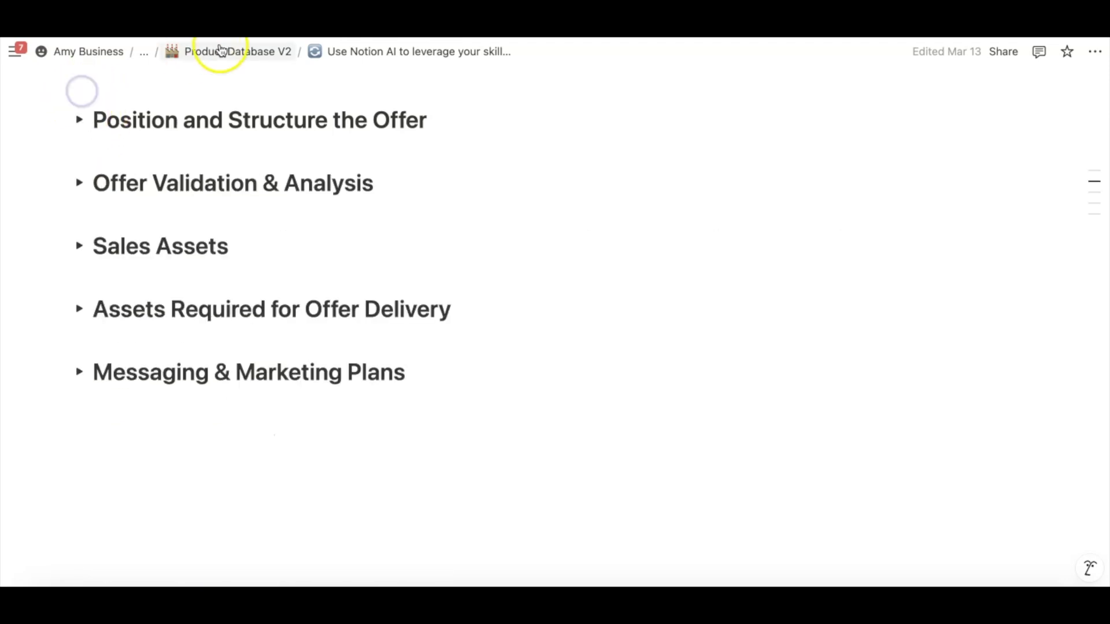
Step: Return to the Factory page and bring the lower cards of the Idea column into view
left_click(146, 53)
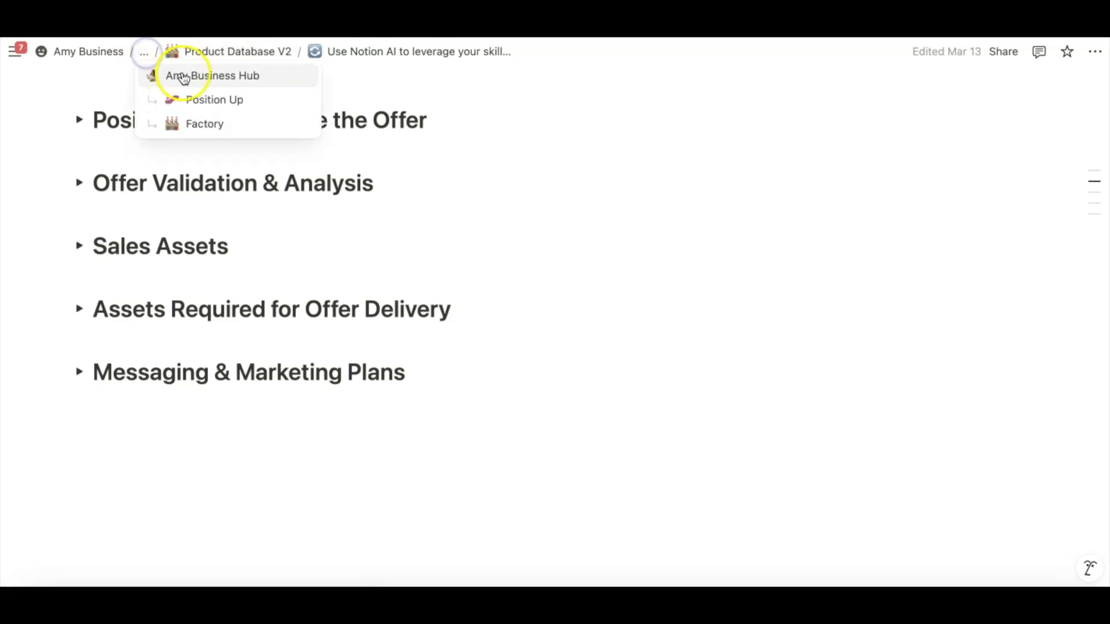
left_click(192, 123)
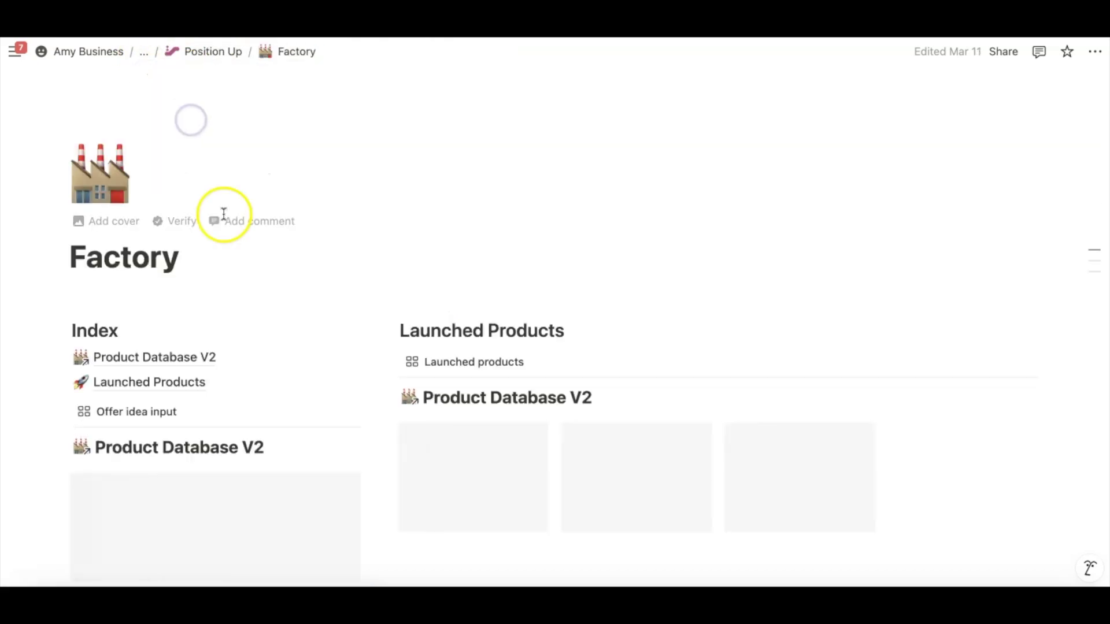
scroll(236, 327, "down", 10)
scroll(237, 331, "up", 3)
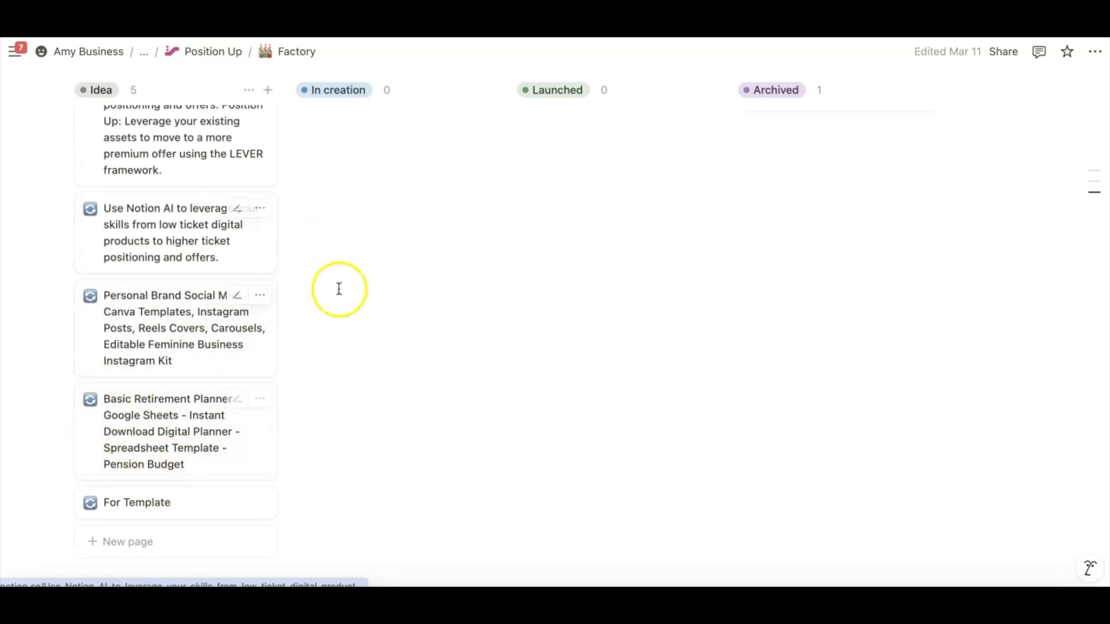
Step: Open the Basic Retirement Planner Google Sheets card as a full page and look through its contents
left_click(169, 442)
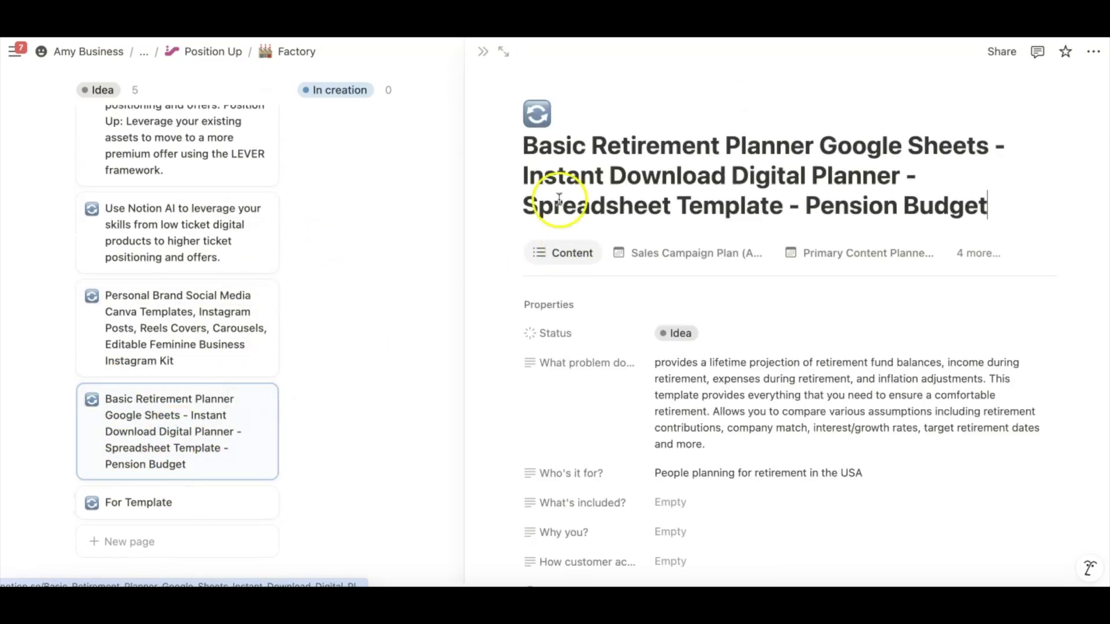
left_click(506, 52)
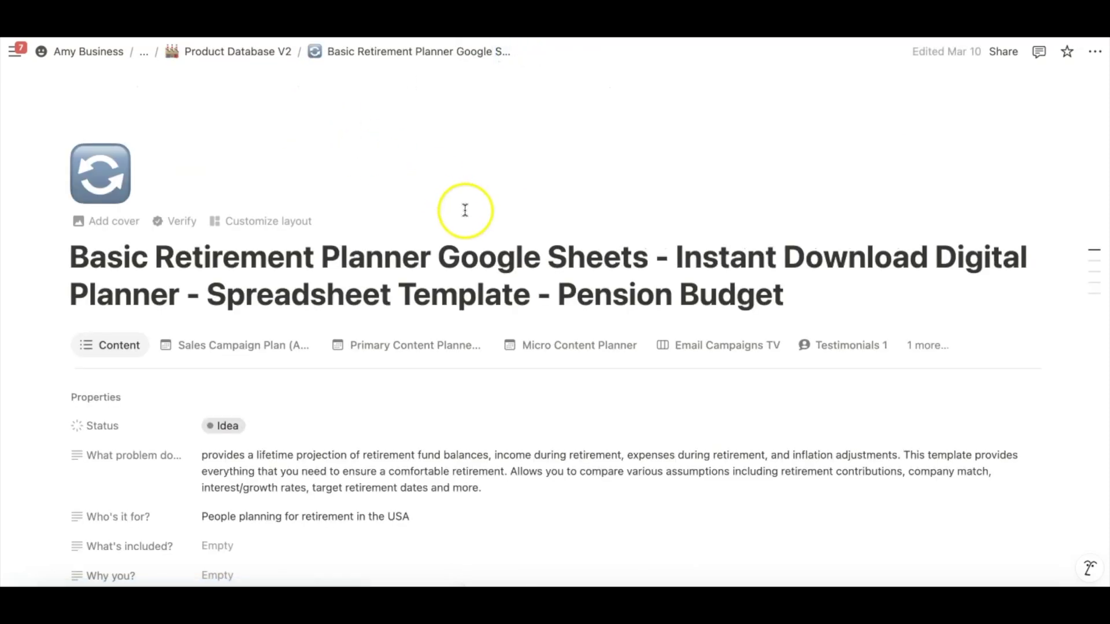
scroll(481, 324, "down", 5)
scroll(483, 331, "down", 5)
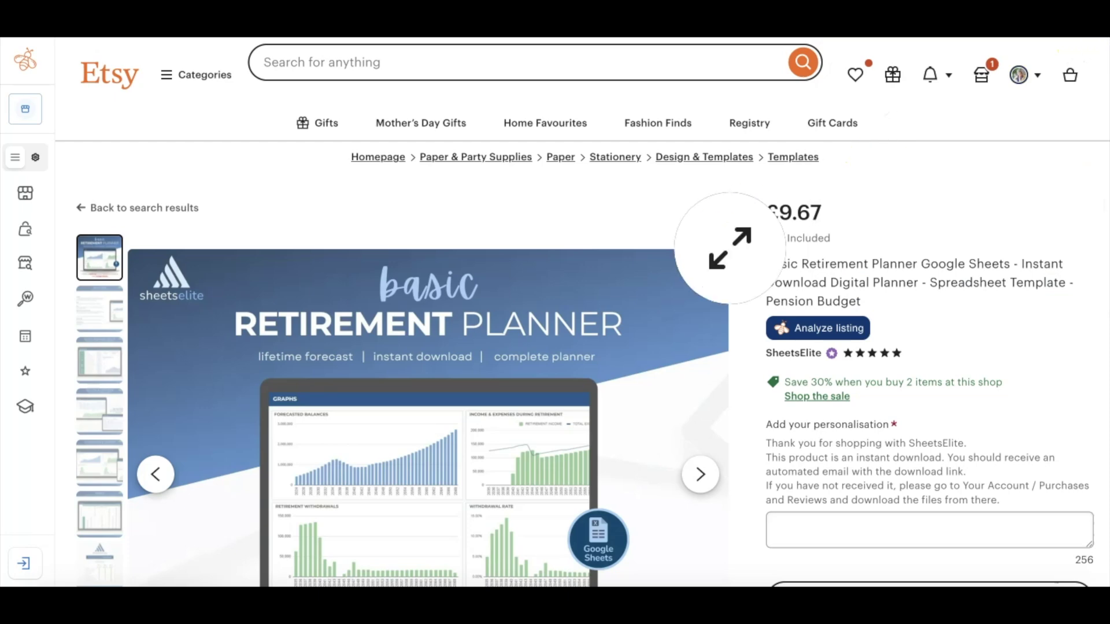
Step: Look over the Basic Retirement Planner's Etsy listing, including its price, product images, seller details and purchase options
scroll(730, 248, "down", 1)
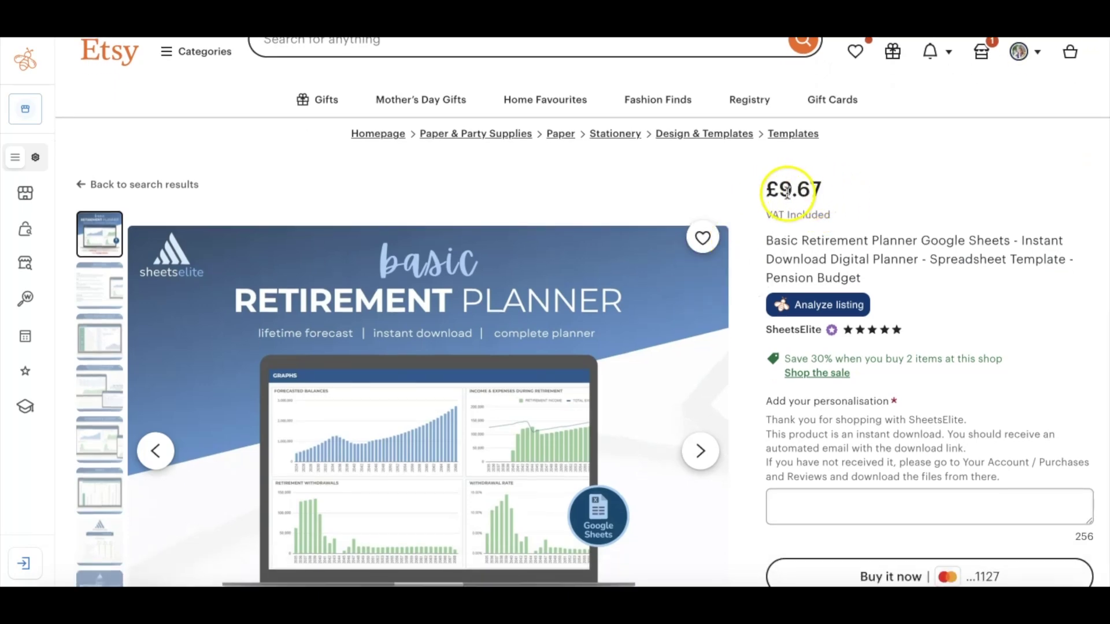
scroll(790, 191, "down", 1)
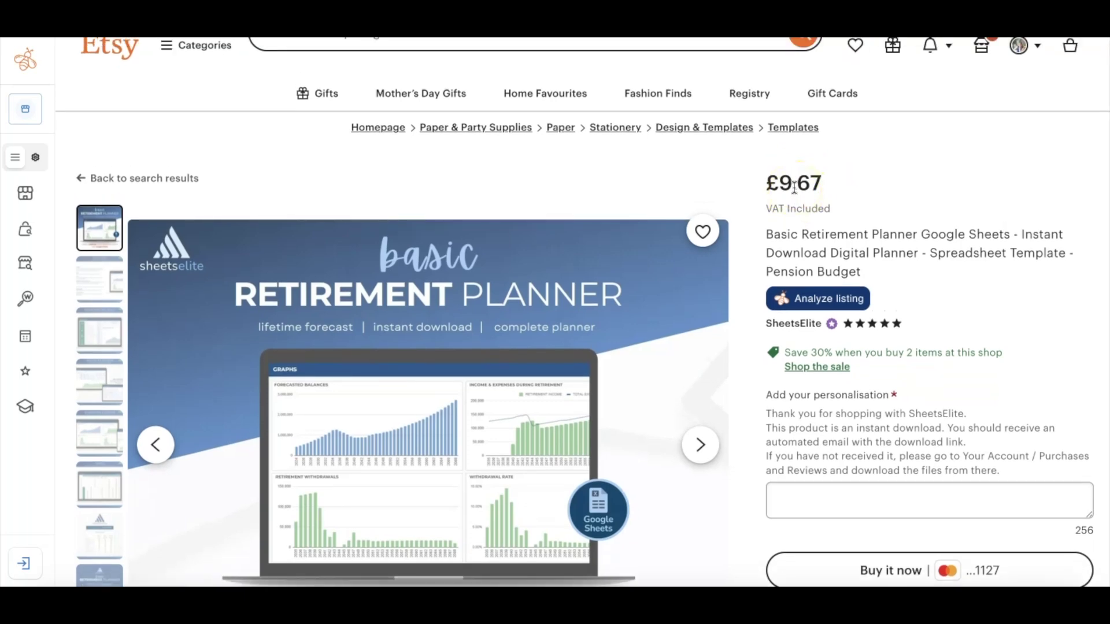
scroll(700, 243, "down", 5)
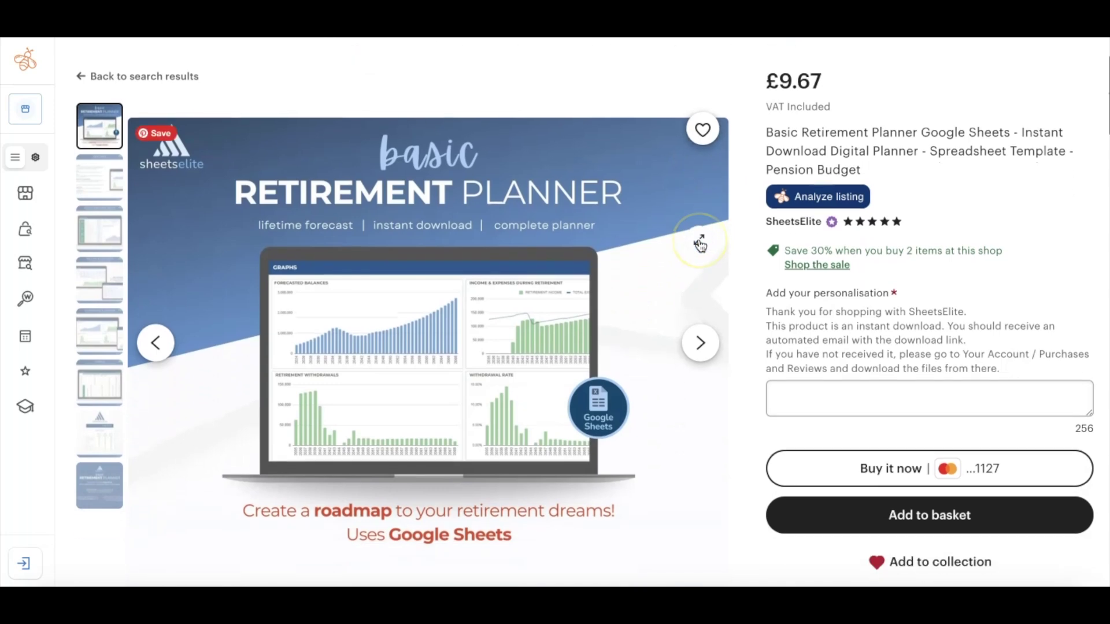
scroll(700, 244, "up", 1)
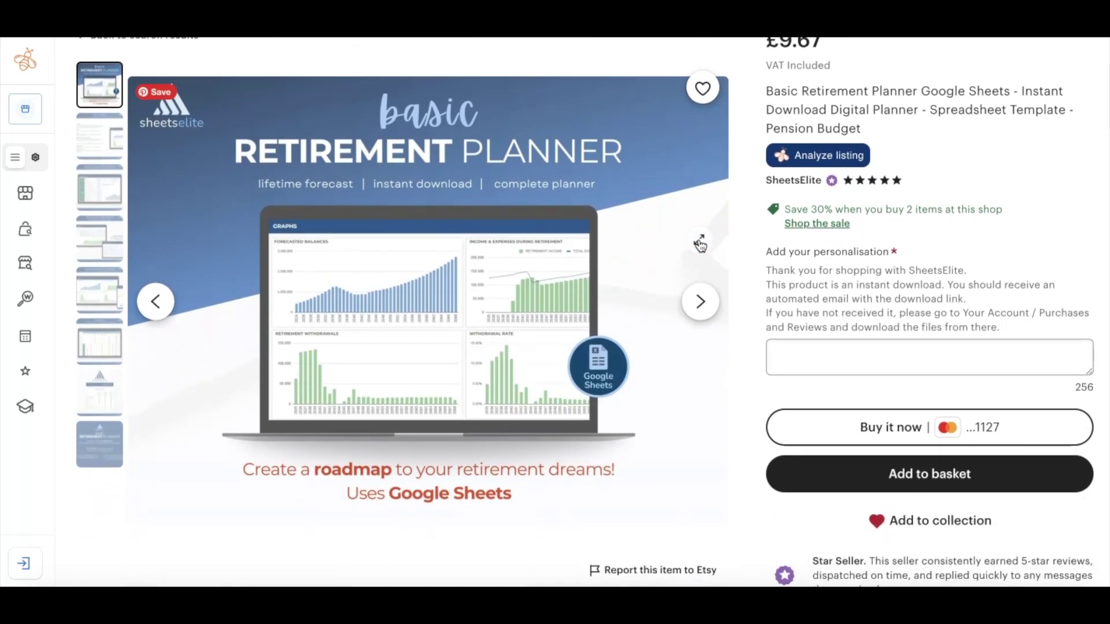
scroll(434, 210, "up", 4)
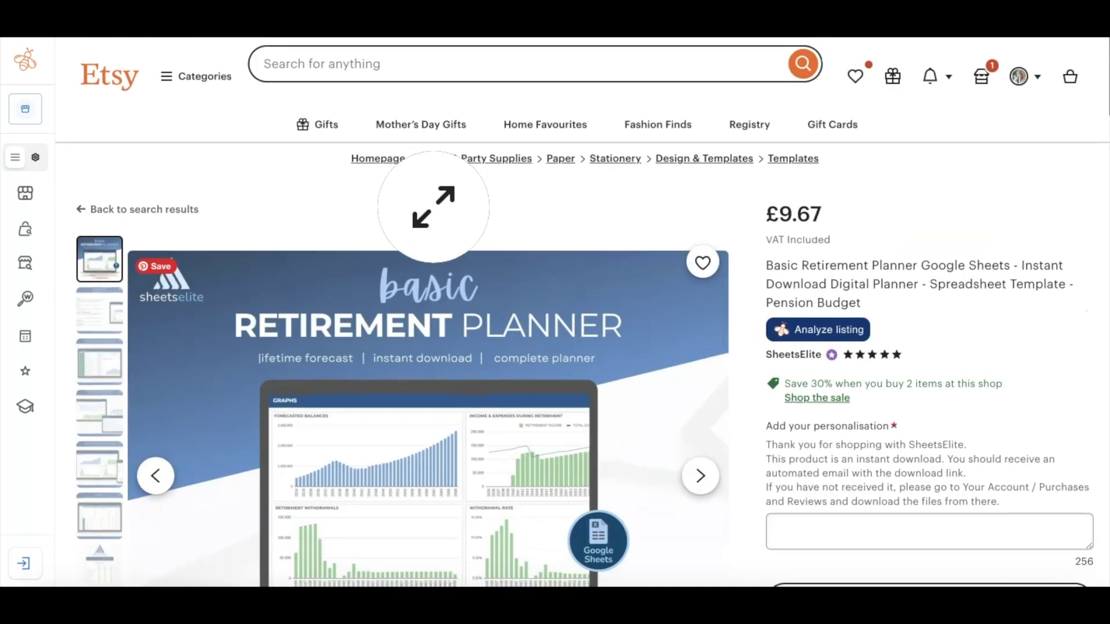
scroll(896, 411, "down", 5)
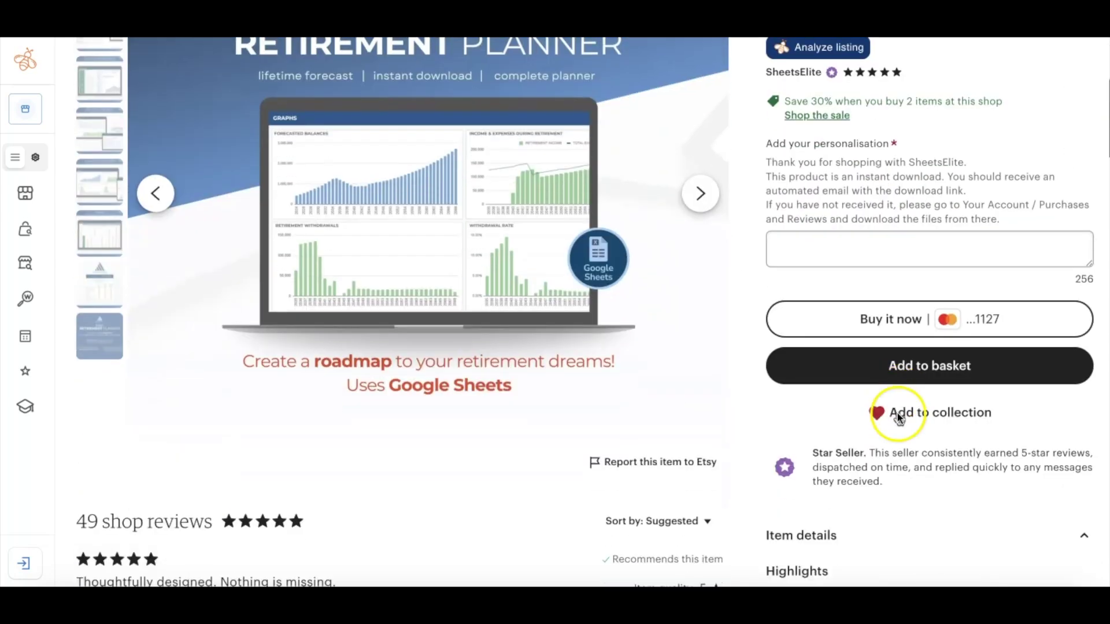
scroll(725, 196, "up", 5)
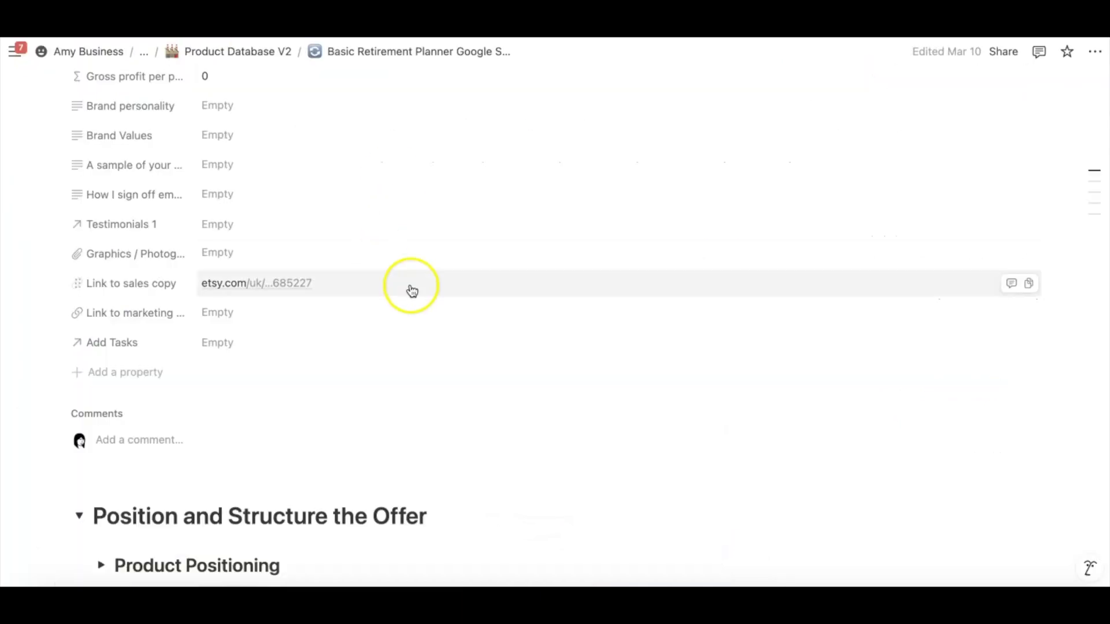
Step: Switch back to the Notion page for the Basic Retirement Planner and review its properties, from the problem solved and audience down to the offer sections
scroll(419, 297, "down", 1)
scroll(421, 300, "up", 8)
scroll(421, 296, "up", 8)
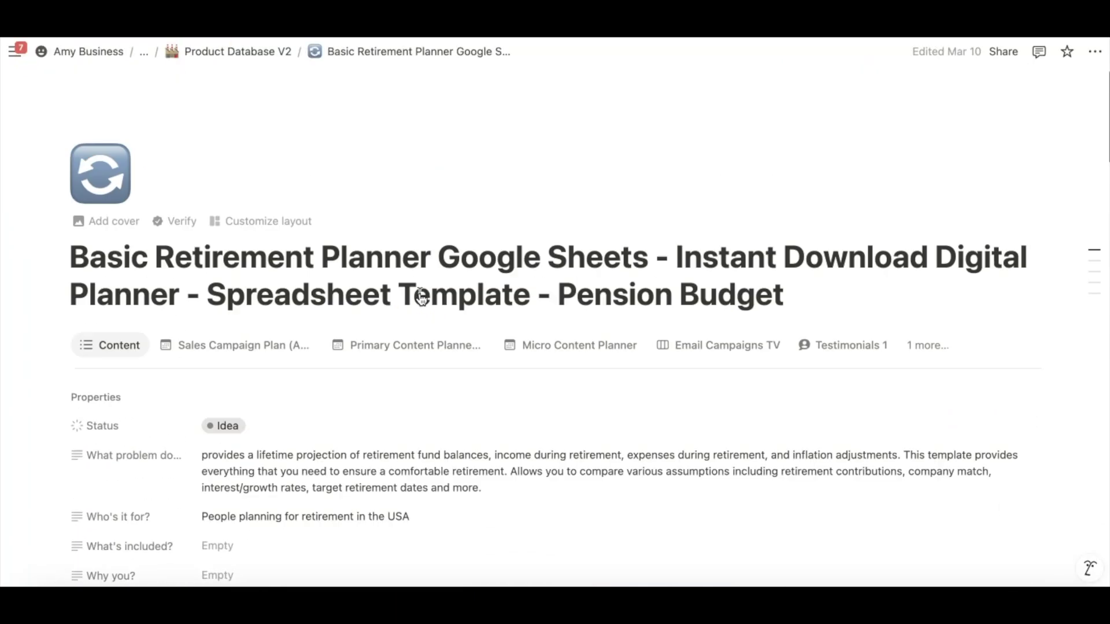
scroll(277, 439, "down", 3)
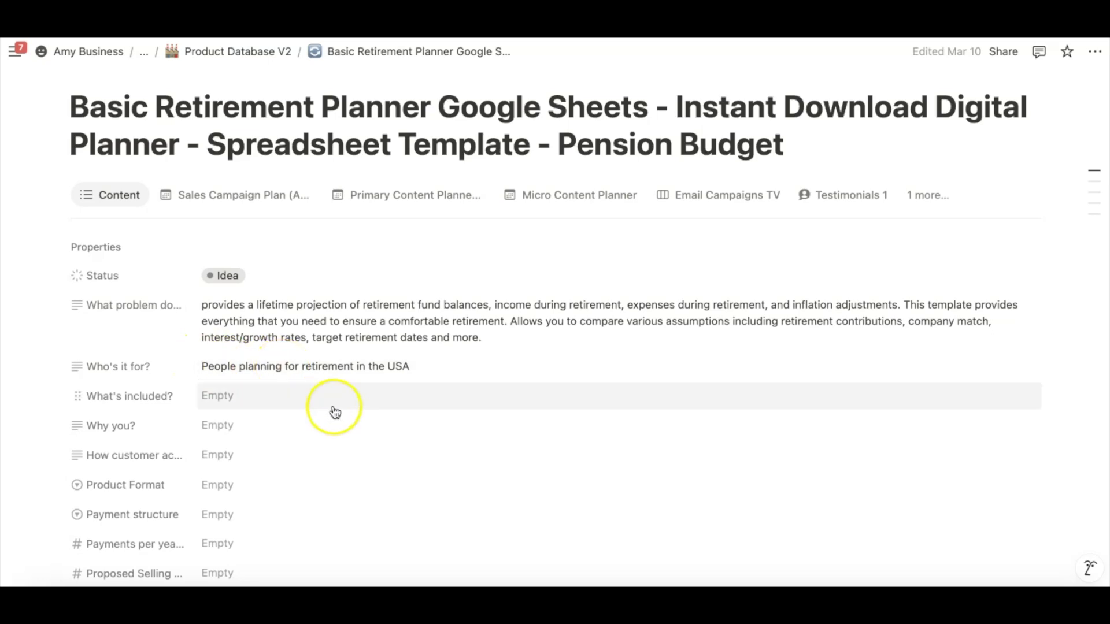
scroll(335, 409, "down", 3)
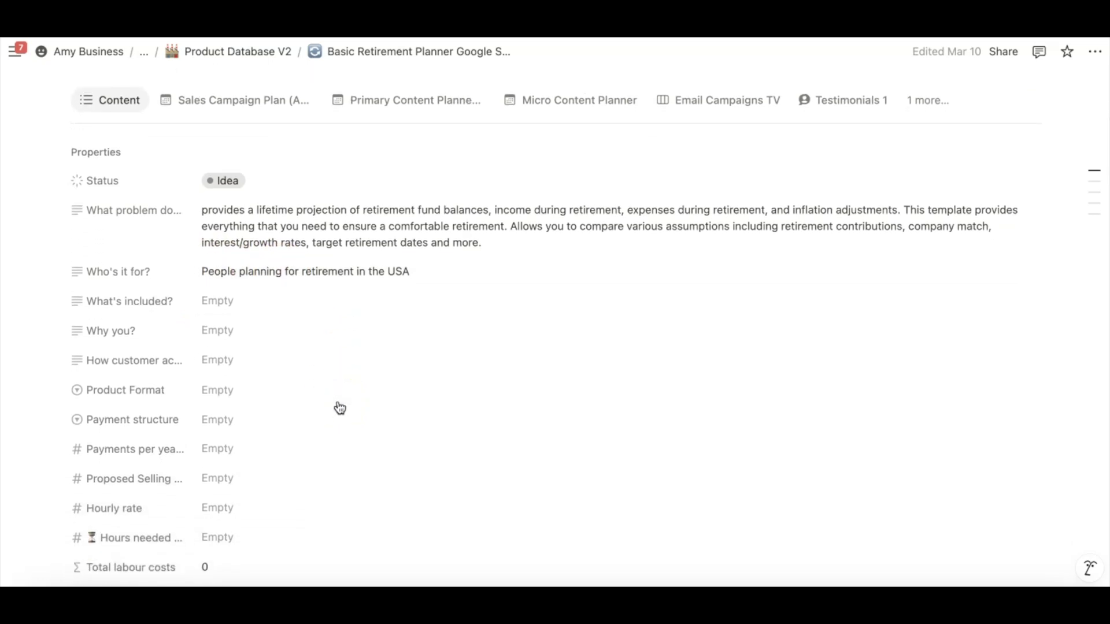
scroll(340, 409, "down", 20)
scroll(340, 408, "down", 4)
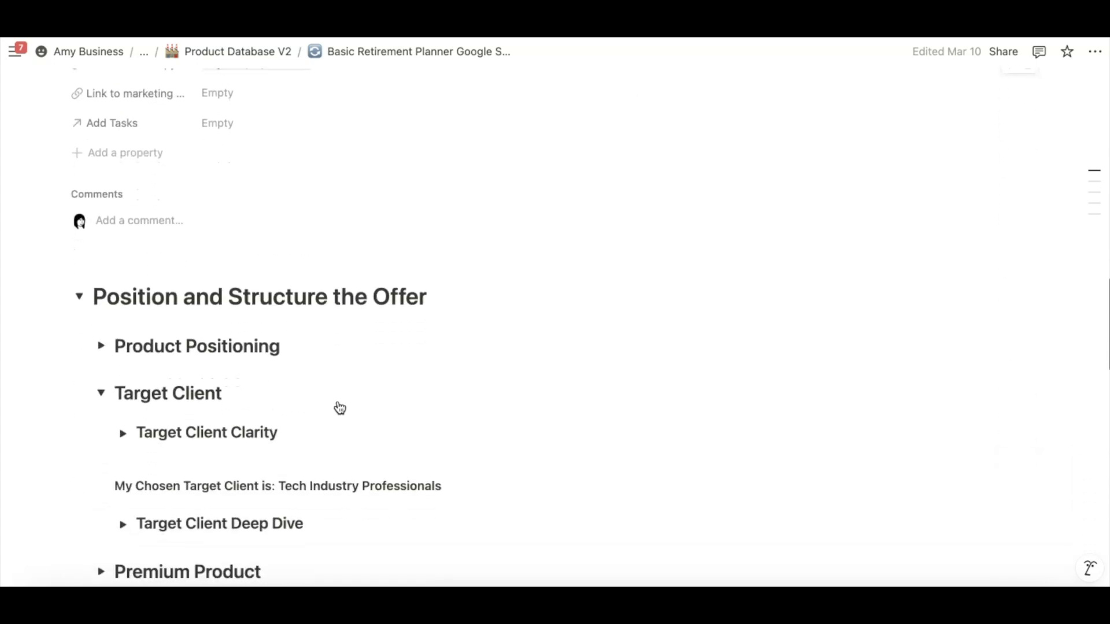
Step: Collapse Position and Structure the Offer to view the page's main sections, and expand it again to show its subsections
left_click(81, 293)
scroll(81, 293, "down", 3)
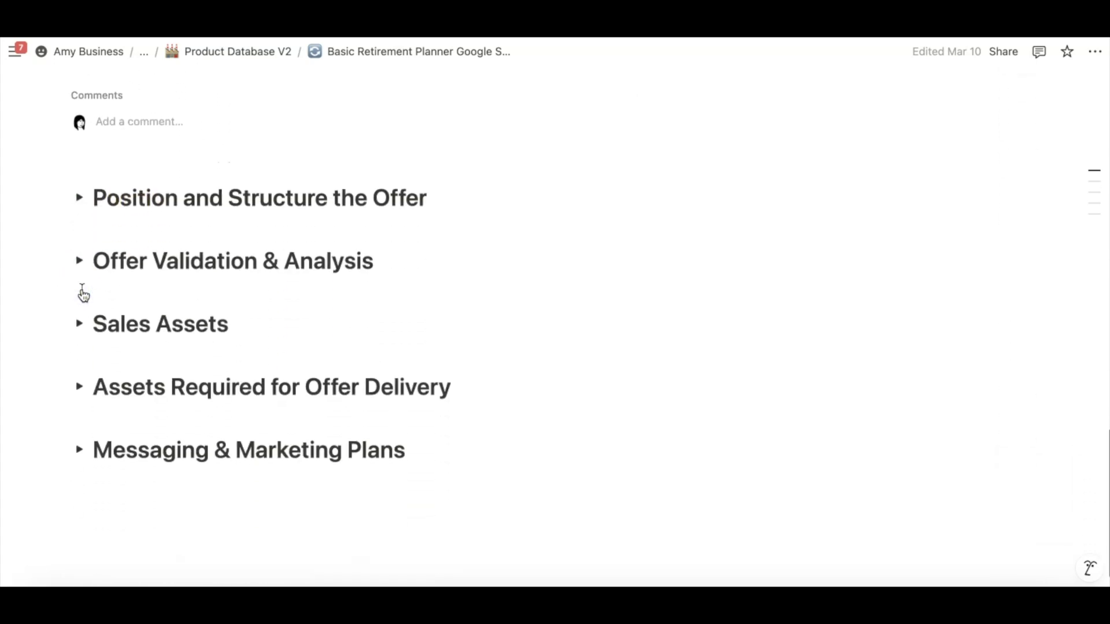
scroll(74, 236, "up", 1)
left_click(75, 234)
scroll(110, 277, "down", 3)
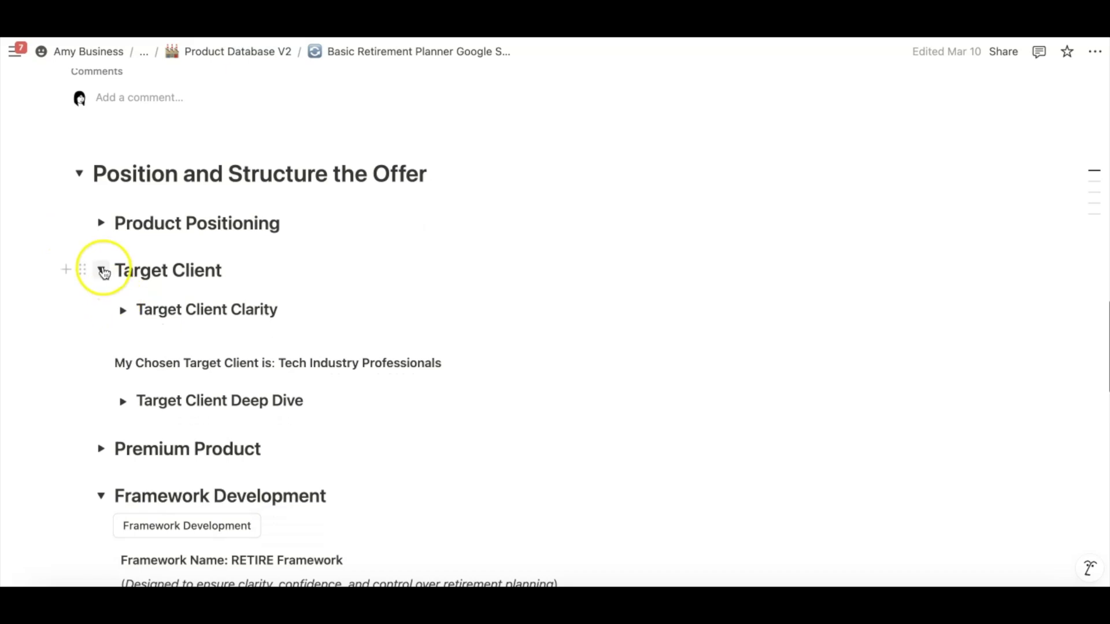
Step: Expand Target Client Clarity, read through the suggested client groups, and collapse it again
left_click(123, 240)
scroll(123, 246, "down", 5)
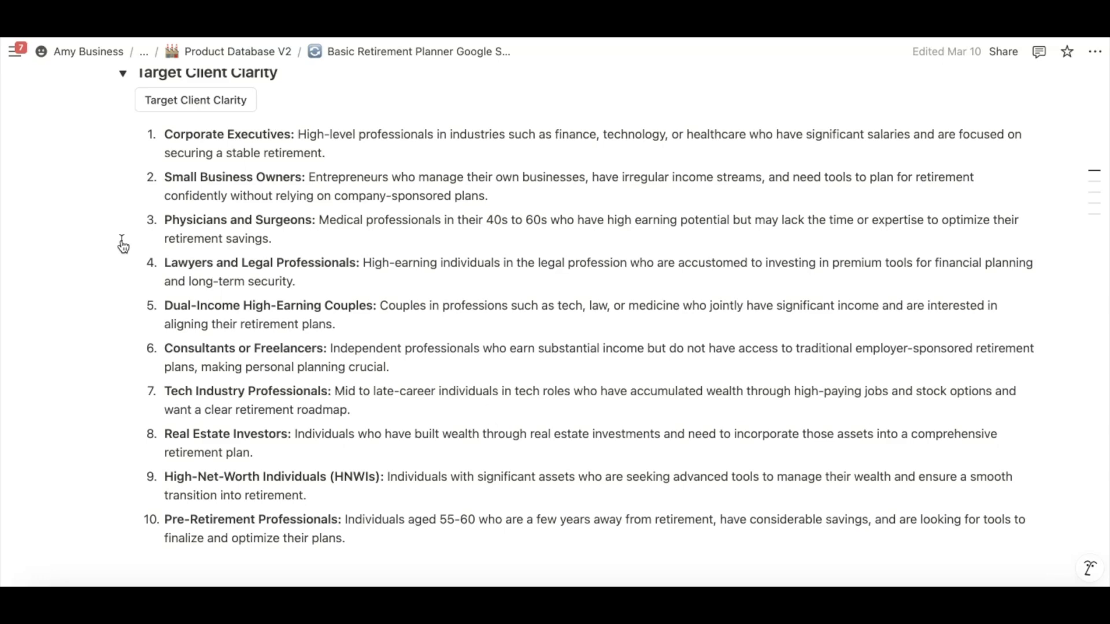
scroll(123, 245, "up", 1)
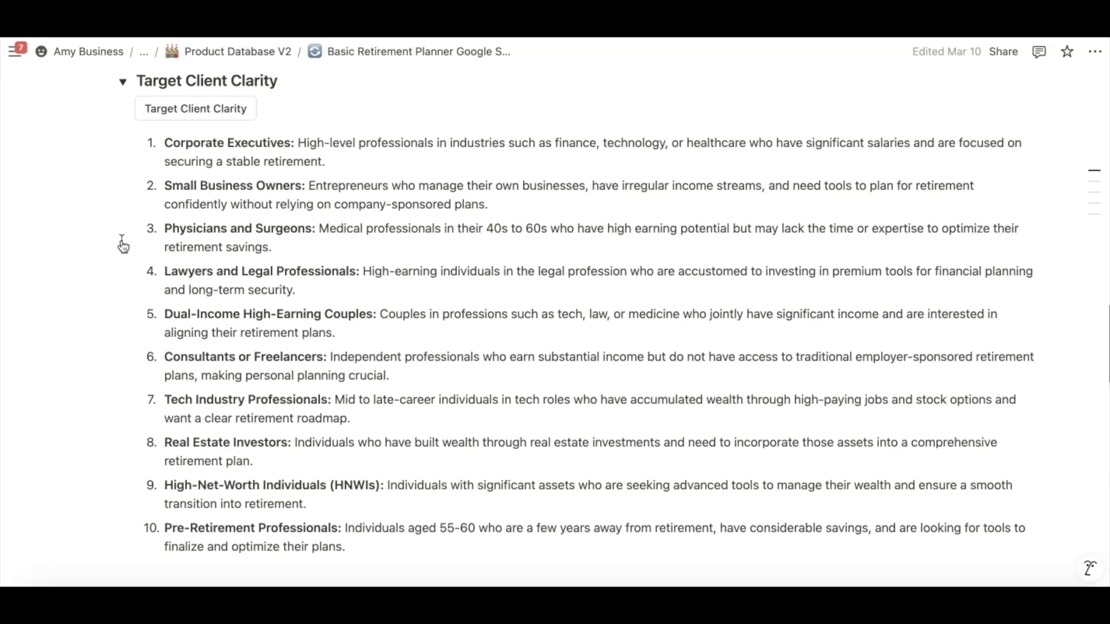
left_click(124, 84)
Step: Expand Target Client Deep Dive and read the client's ability to pay, pains, desires, background and communication advice
left_click(124, 170)
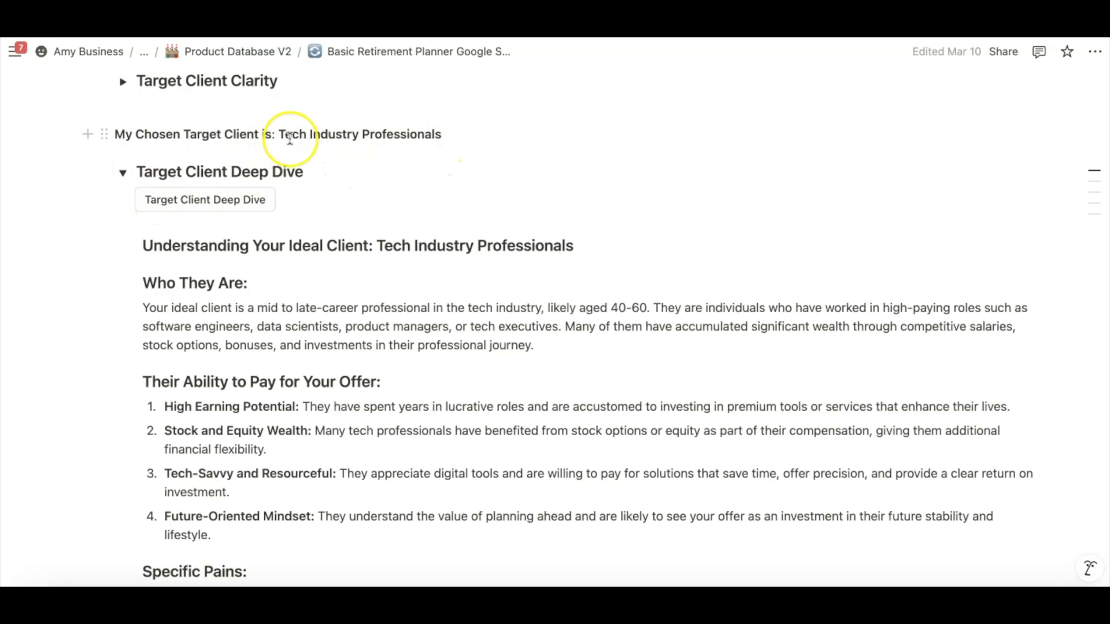
scroll(322, 285, "down", 4)
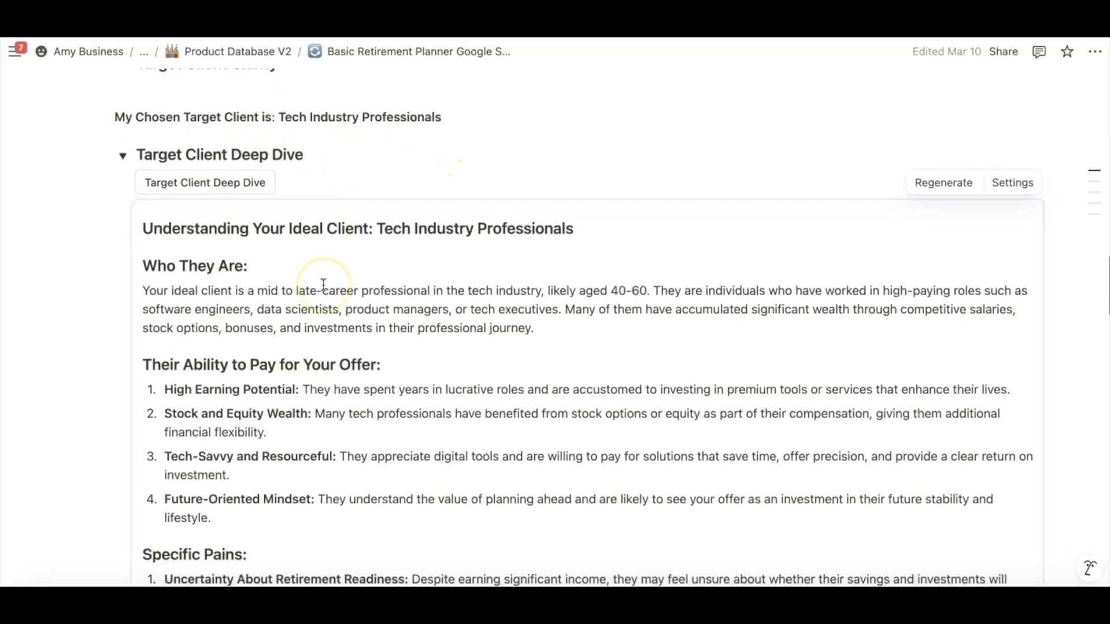
scroll(323, 285, "down", 3)
scroll(323, 285, "up", 6)
scroll(324, 285, "down", 7)
scroll(323, 285, "up", 5)
scroll(323, 285, "down", 6)
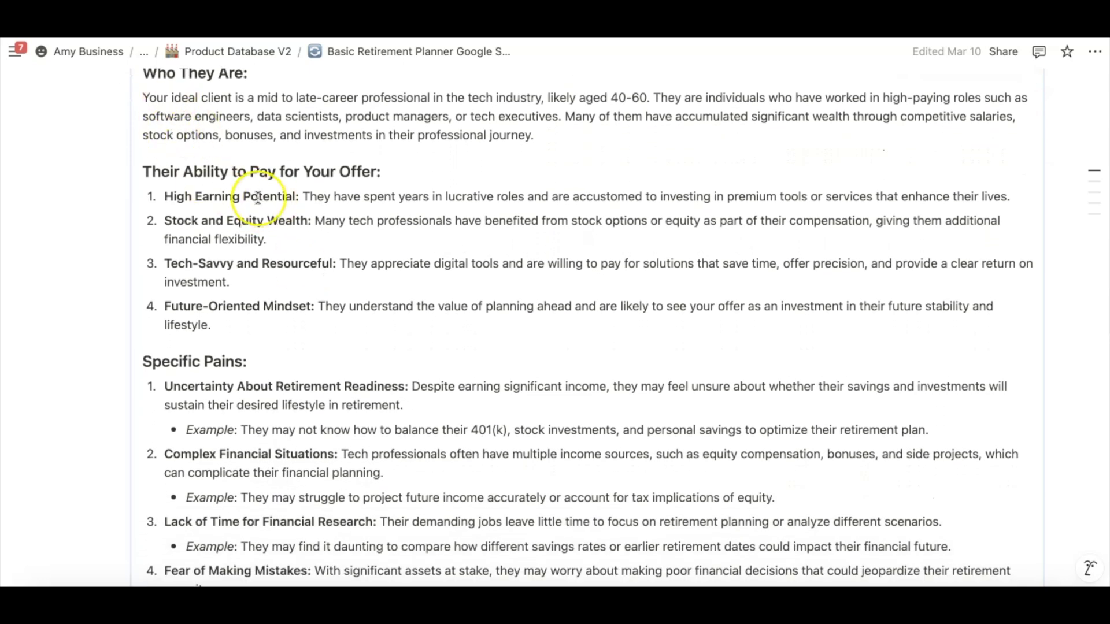
scroll(255, 191, "down", 4)
scroll(257, 197, "down", 16)
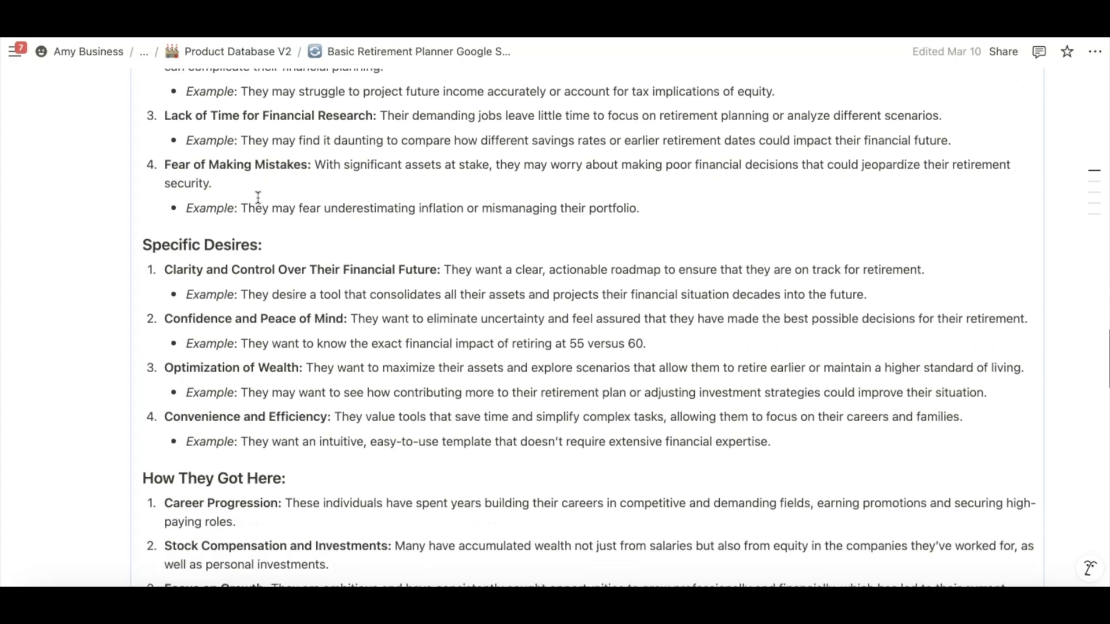
scroll(257, 198, "down", 9)
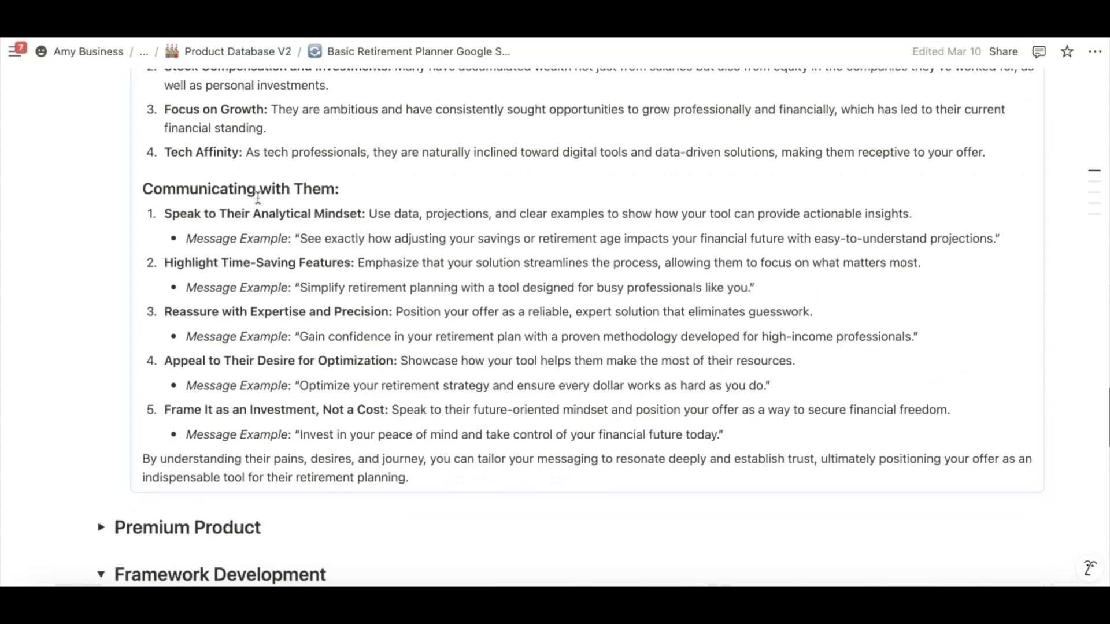
Step: Collapse Target Client Deep Dive, Target Client and Framework Development, and bring the Position and Structure the Offer subsections into view
scroll(258, 197, "up", 20)
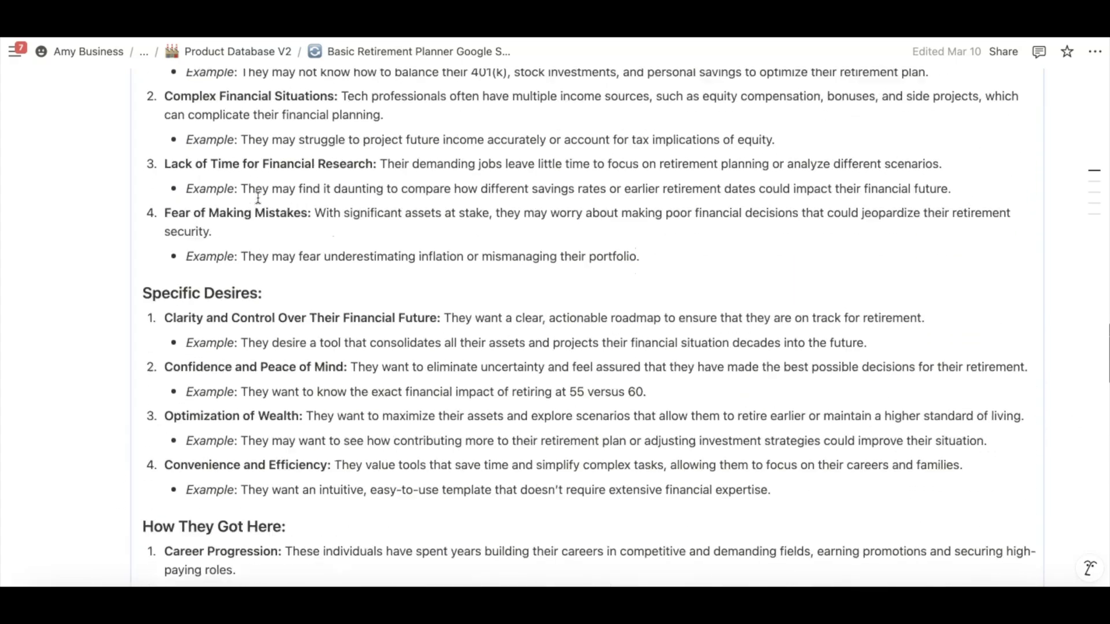
scroll(258, 198, "up", 3)
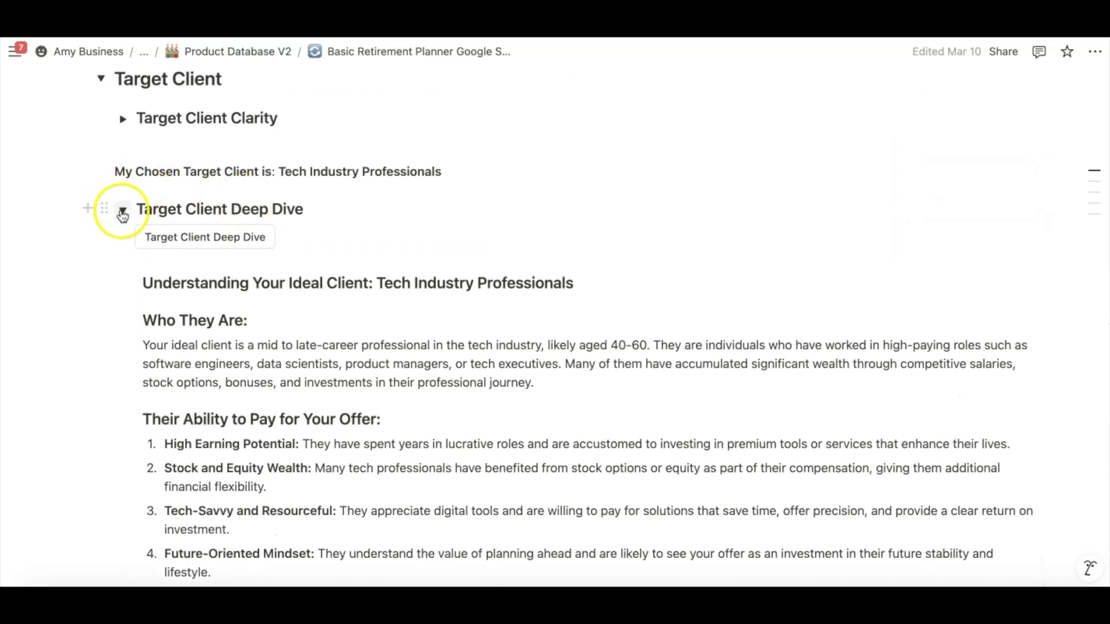
left_click(120, 210)
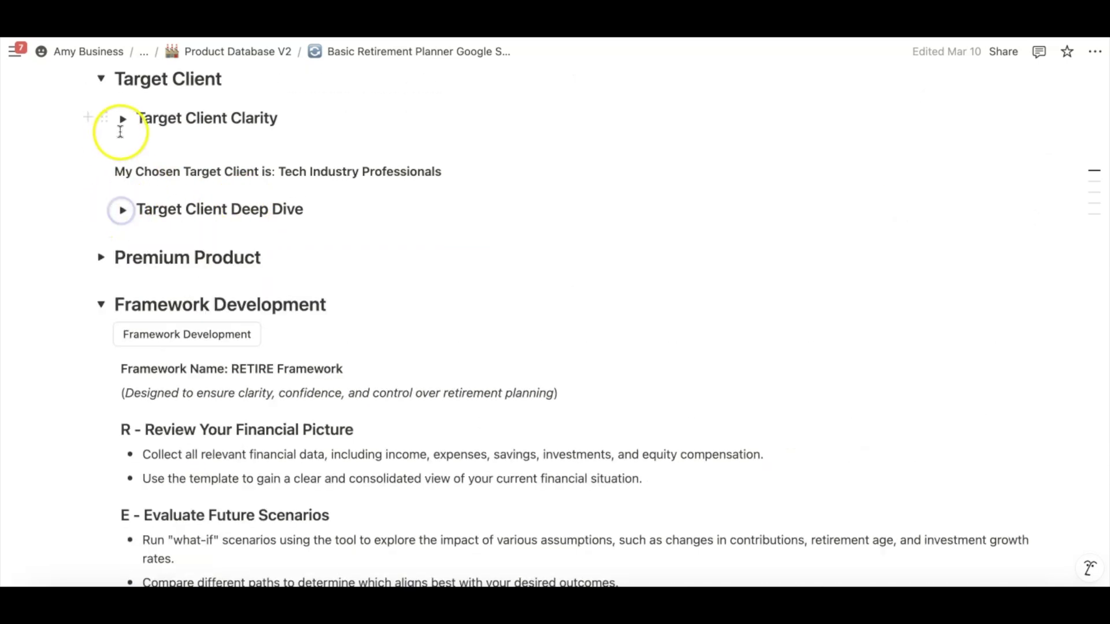
left_click(101, 79)
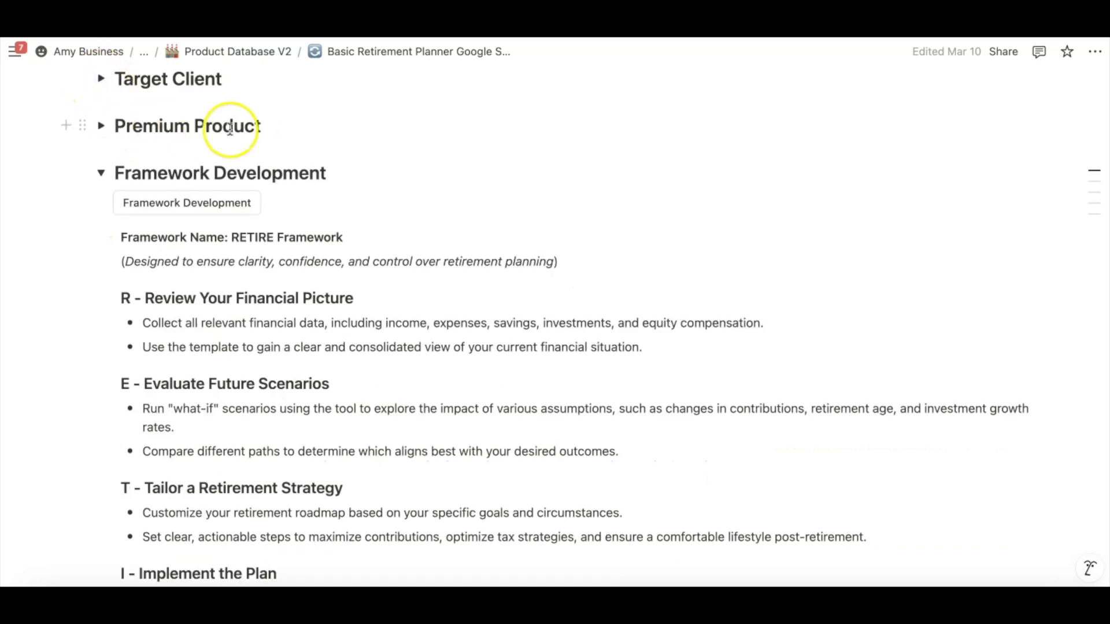
left_click(101, 173)
scroll(105, 180, "up", 15)
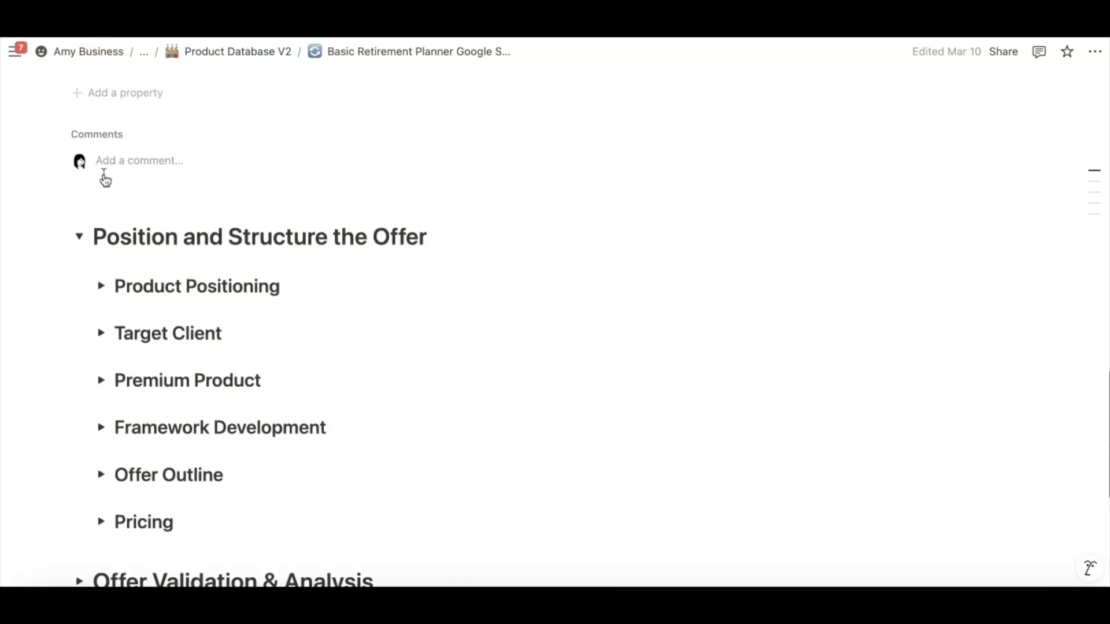